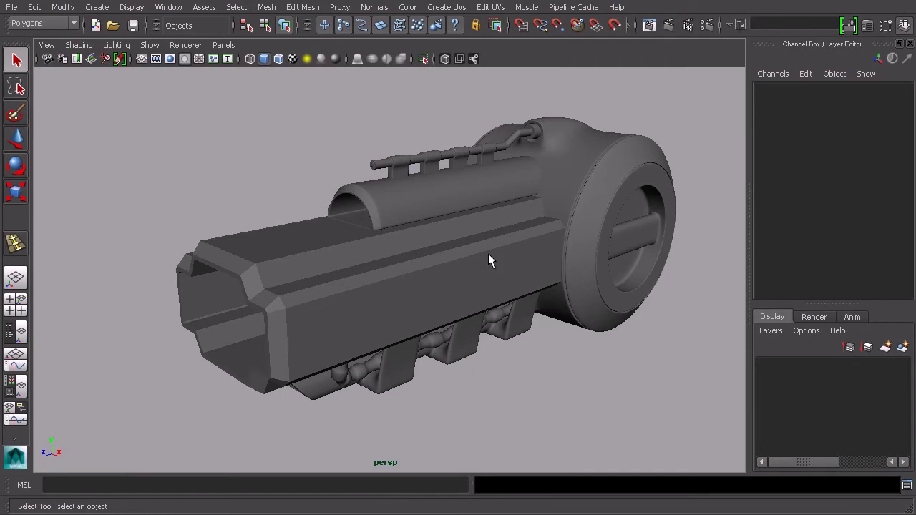
Step: Insert an edge loop around the long barrel body, a short distance in front of the round housing
{"action": "left_click_drag", "start_coordinate": [403, 264], "coordinate": [403, 211], "text": "alt"}
{"action": "left_click", "coordinate": [456, 274]}
{"action": "scroll", "coordinate": [482, 296], "scroll_direction": "up", "scroll_amount": 5}
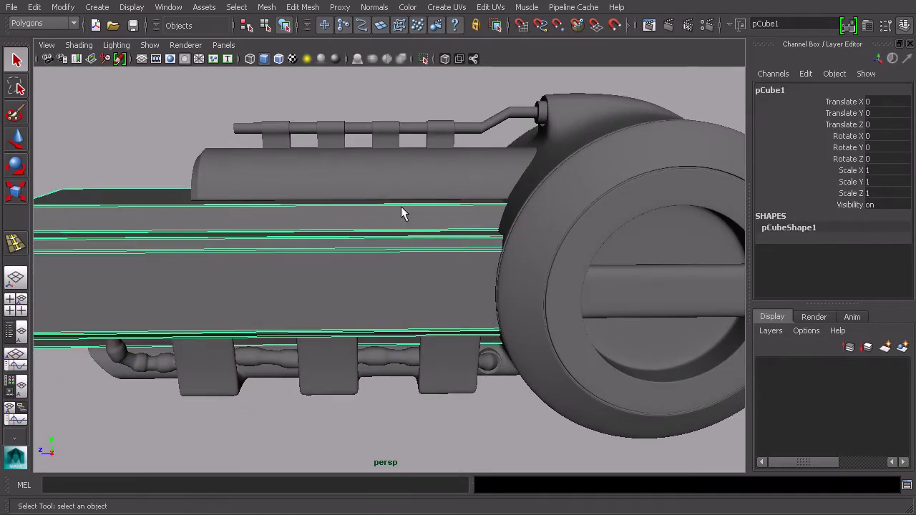
{"action": "left_click_drag", "start_coordinate": [429, 247], "coordinate": [415, 194], "text": "alt"}
{"action": "left_click_drag", "start_coordinate": [437, 297], "coordinate": [492, 283], "text": "alt"}
{"action": "scroll", "coordinate": [491, 272], "scroll_direction": "up", "scroll_amount": 2}
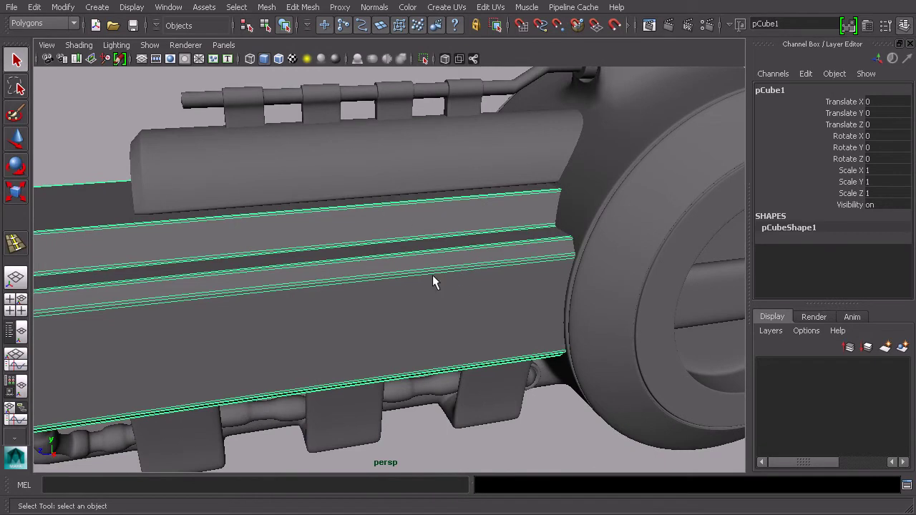
{"action": "left_click_drag", "start_coordinate": [455, 318], "coordinate": [500, 259], "text": "alt"}
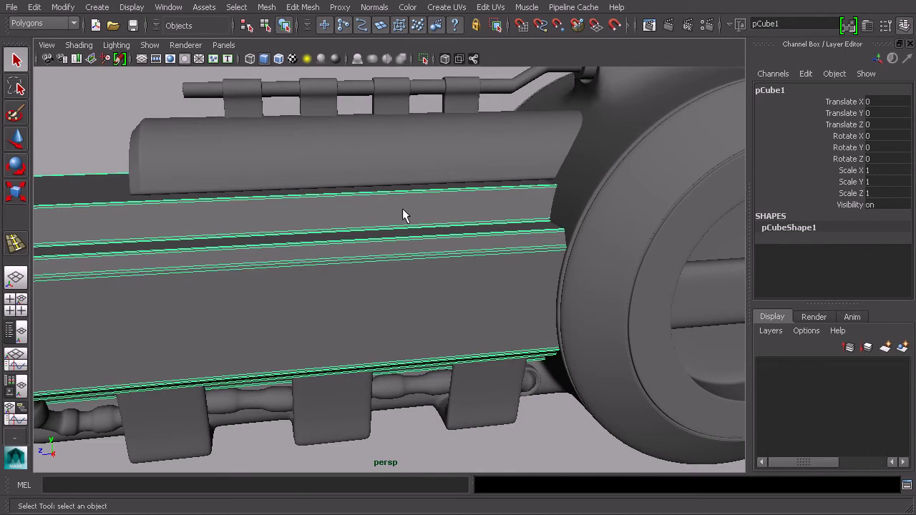
{"action": "left_click", "coordinate": [302, 8]}
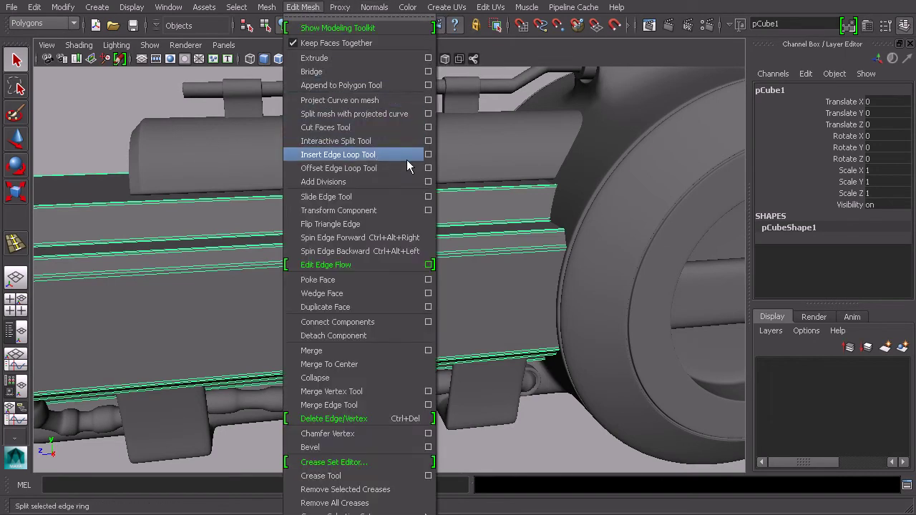
{"action": "left_click", "coordinate": [429, 155]}
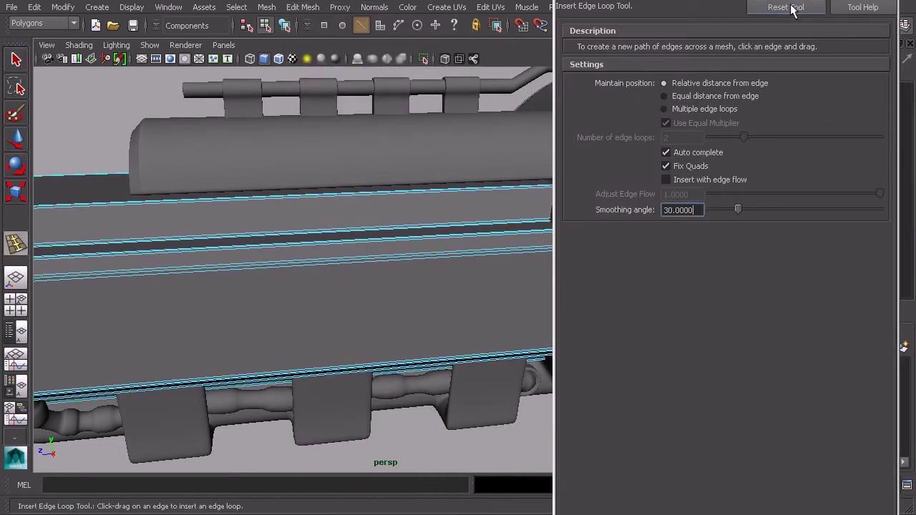
{"action": "middle_click_drag", "start_coordinate": [445, 275], "coordinate": [360, 264], "text": "alt"}
{"action": "left_click_drag", "start_coordinate": [360, 264], "coordinate": [427, 262], "text": "alt"}
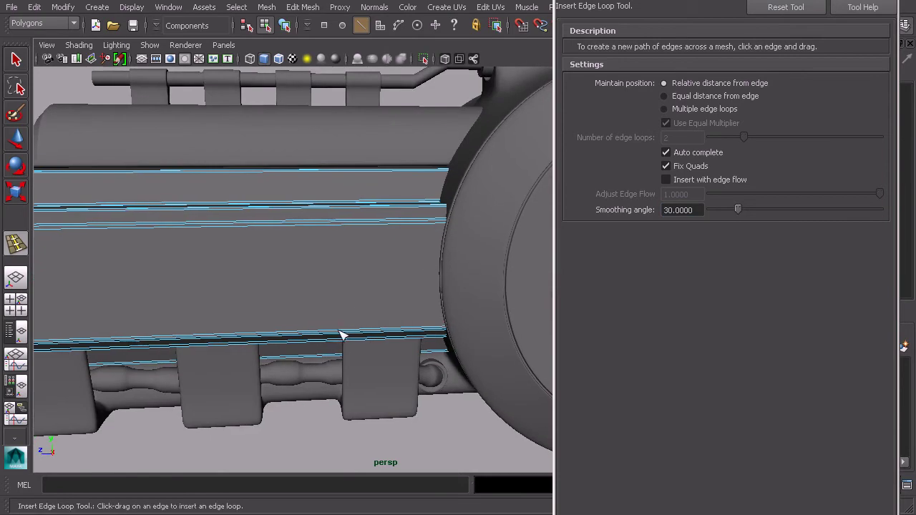
{"action": "left_click_drag", "start_coordinate": [337, 331], "coordinate": [321, 338]}
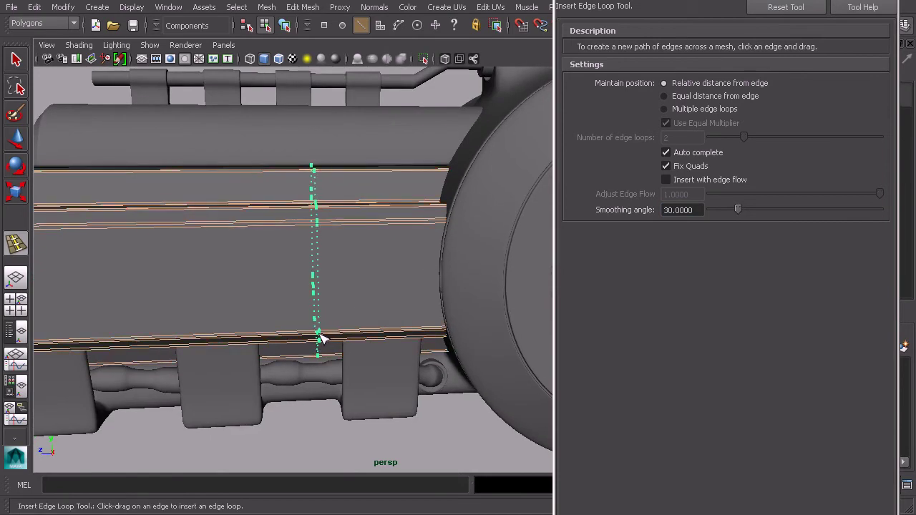
{"action": "left_click_drag", "start_coordinate": [320, 338], "coordinate": [386, 284]}
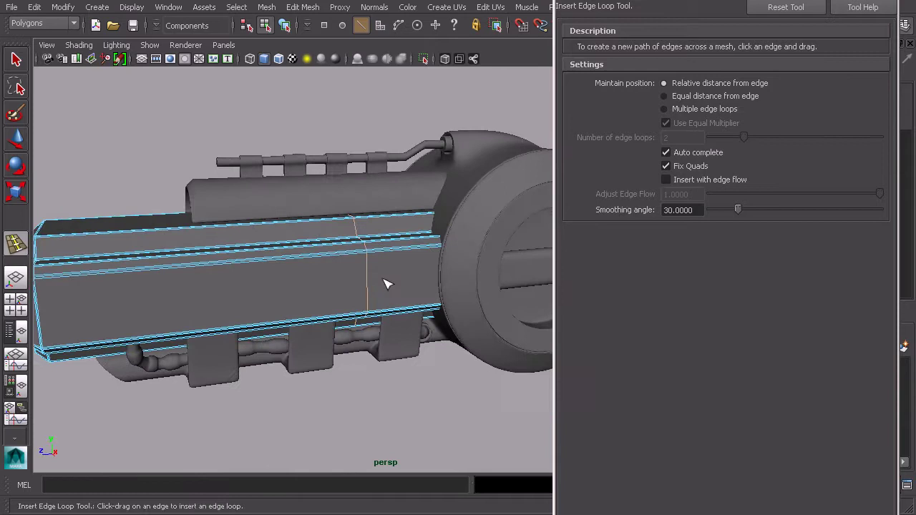
{"action": "left_click", "coordinate": [889, 2]}
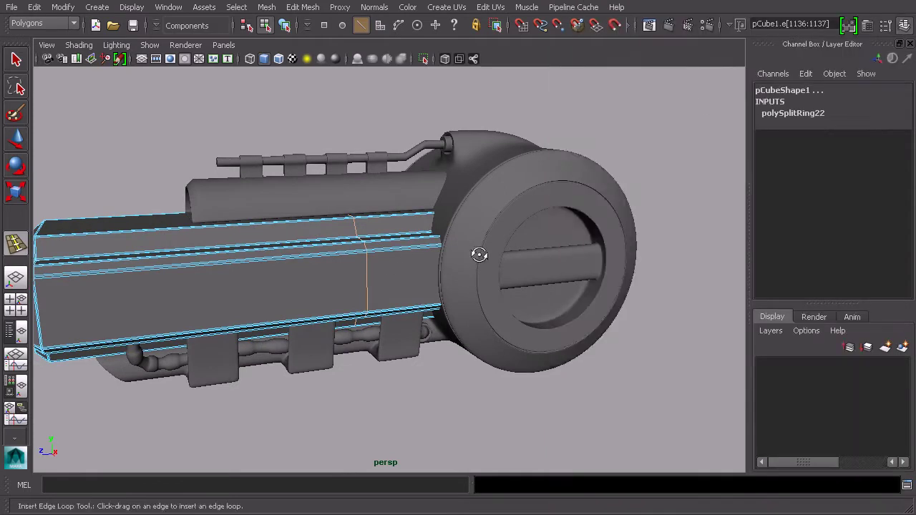
Step: Select the barrel faces between the new edge loop and the round housing, from the large side face up to the upper ledge
{"action": "left_click_drag", "start_coordinate": [479, 253], "coordinate": [501, 252], "text": "alt"}
{"action": "scroll", "coordinate": [505, 250], "scroll_direction": "up", "scroll_amount": 4}
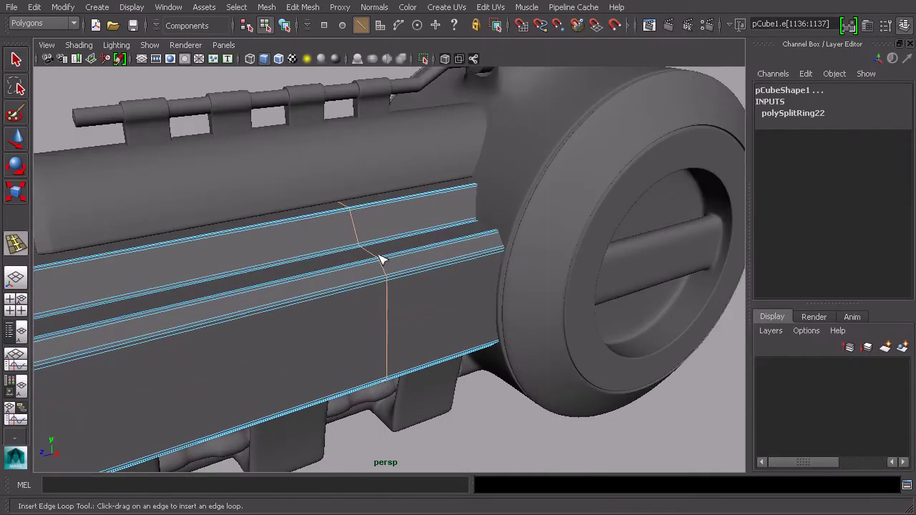
{"action": "left_click", "coordinate": [16, 60]}
{"action": "left_click_drag", "start_coordinate": [378, 315], "coordinate": [415, 278], "text": "alt"}
{"action": "right_click_drag", "start_coordinate": [415, 278], "coordinate": [416, 308]}
{"action": "left_click_drag", "start_coordinate": [416, 309], "coordinate": [421, 295], "text": "alt"}
{"action": "scroll", "coordinate": [421, 295], "scroll_direction": "up", "scroll_amount": 4}
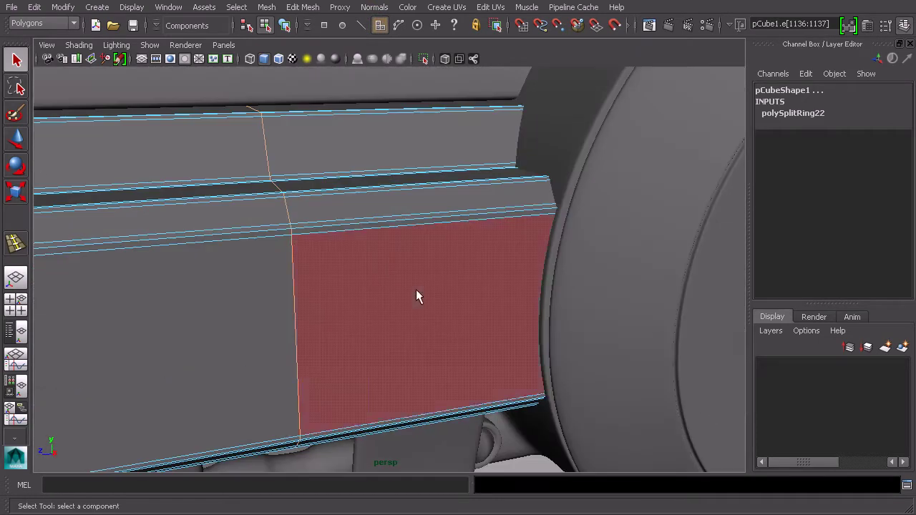
{"action": "left_click", "coordinate": [382, 261]}
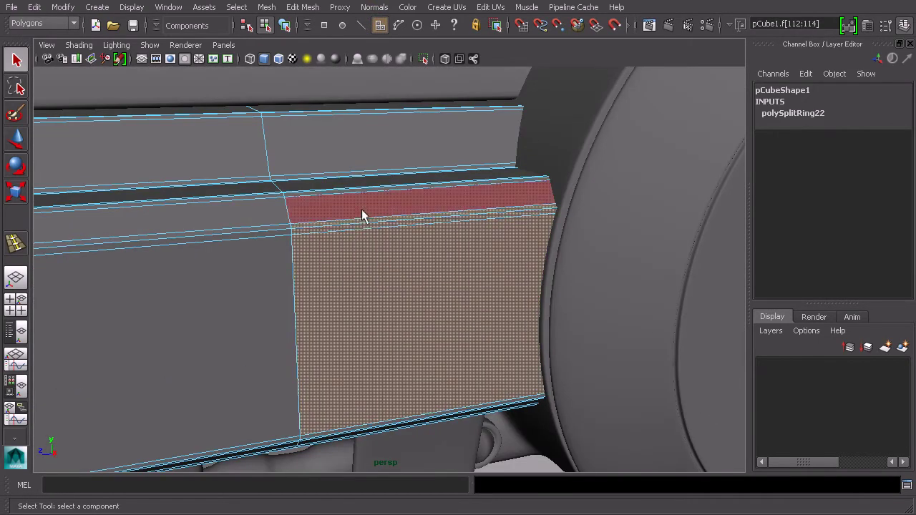
{"action": "left_click", "coordinate": [361, 209], "text": "shift"}
{"action": "left_click_drag", "start_coordinate": [362, 209], "coordinate": [366, 257], "text": "alt"}
{"action": "left_click", "coordinate": [357, 259], "text": "shift"}
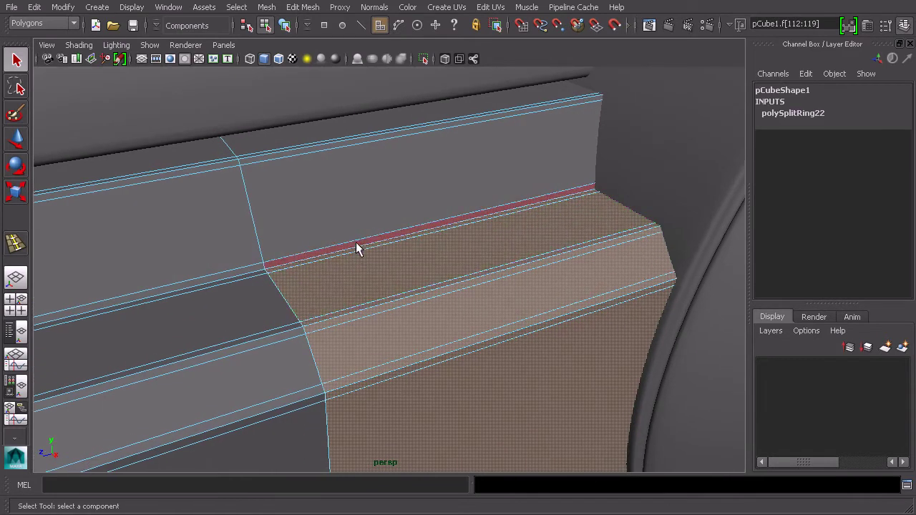
{"action": "left_click", "coordinate": [354, 219], "text": "shift"}
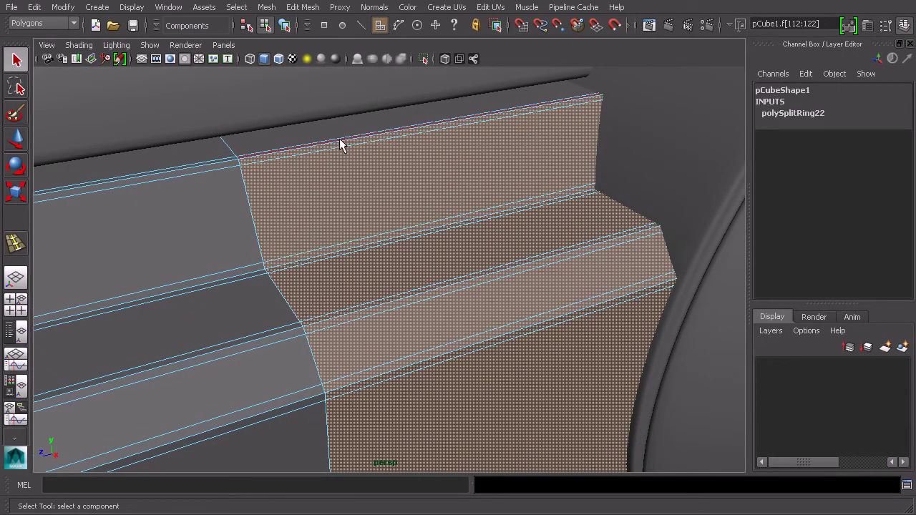
Step: Add the lower bevel and underside faces between the edge loop and the round housing to the face selection
{"action": "scroll", "coordinate": [420, 205], "scroll_direction": "down", "scroll_amount": 3}
{"action": "left_click_drag", "start_coordinate": [419, 205], "coordinate": [427, 257], "text": "alt"}
{"action": "left_click_drag", "start_coordinate": [446, 198], "coordinate": [434, 260], "text": "alt"}
{"action": "right_click_drag", "start_coordinate": [433, 260], "coordinate": [474, 237], "text": "alt"}
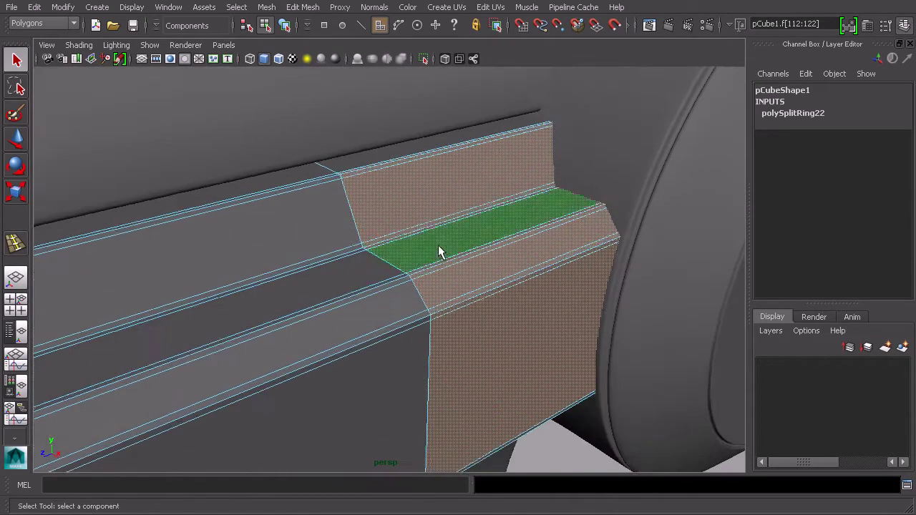
{"action": "middle_click_drag", "start_coordinate": [409, 207], "coordinate": [411, 264], "text": "alt"}
{"action": "scroll", "coordinate": [412, 261], "scroll_direction": "up", "scroll_amount": 5}
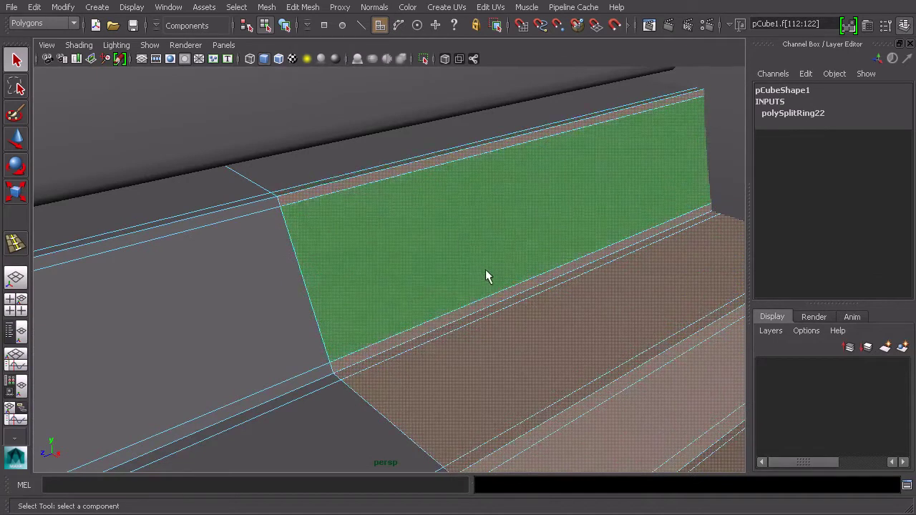
{"action": "scroll", "coordinate": [485, 271], "scroll_direction": "down", "scroll_amount": 4}
{"action": "left_click_drag", "start_coordinate": [485, 270], "coordinate": [502, 287], "text": "alt"}
{"action": "left_click_drag", "start_coordinate": [433, 228], "coordinate": [442, 244], "text": "alt"}
{"action": "left_click", "coordinate": [427, 218], "text": "shift"}
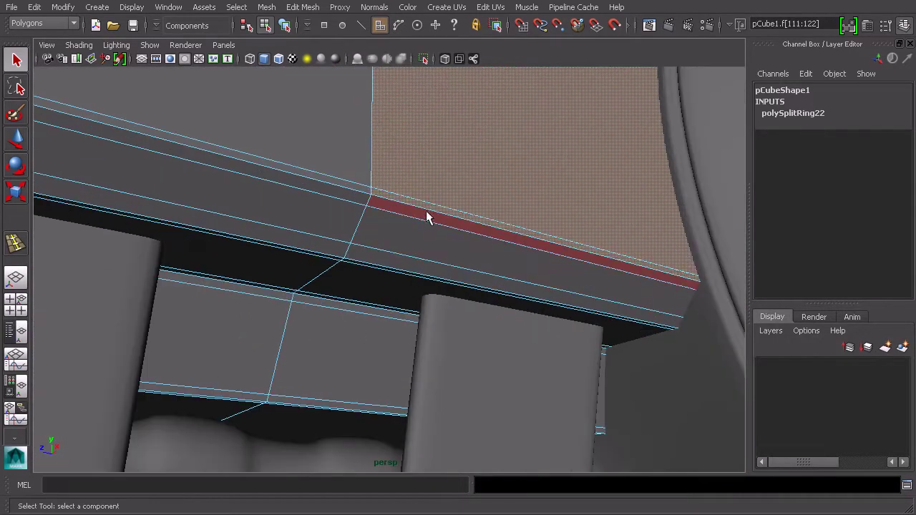
{"action": "left_click", "coordinate": [427, 220], "text": "shift"}
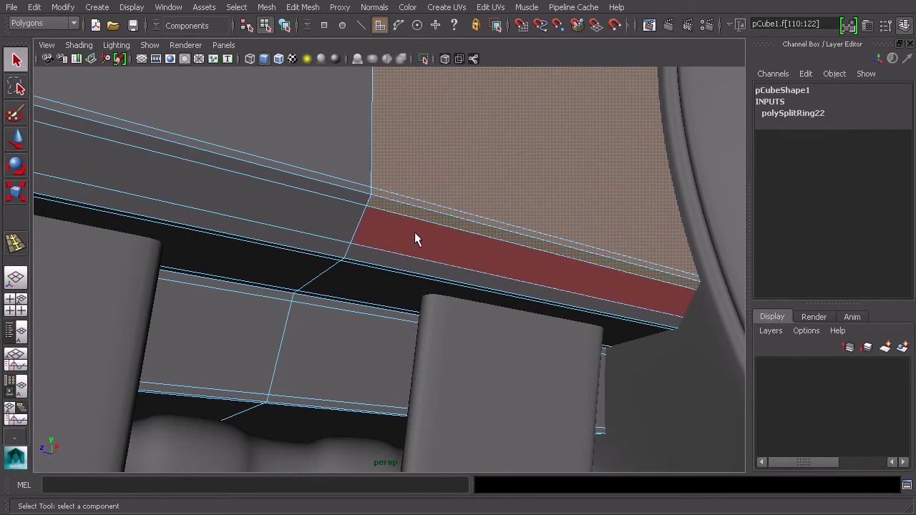
{"action": "left_click", "coordinate": [415, 237], "text": "shift"}
{"action": "left_click", "coordinate": [393, 268], "text": "shift"}
{"action": "left_click", "coordinate": [387, 268], "text": "shift"}
{"action": "left_click", "coordinate": [370, 285], "text": "shift"}
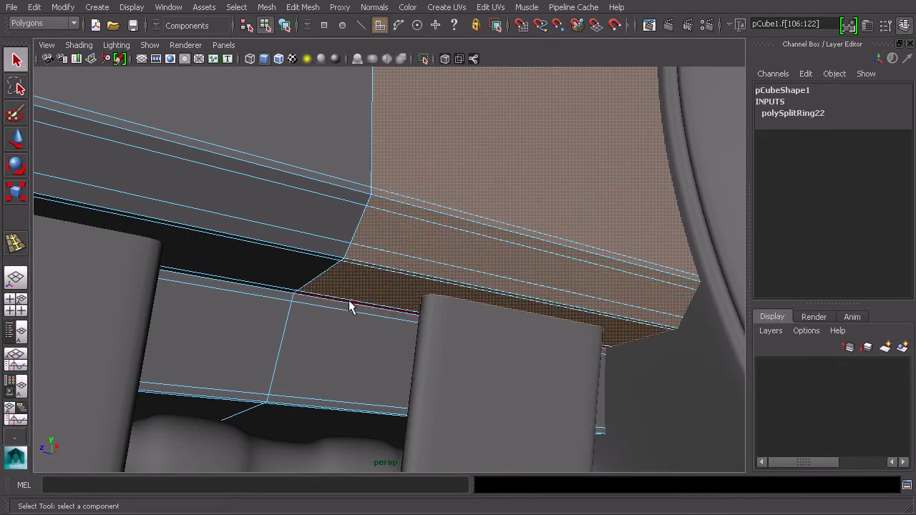
{"action": "left_click", "coordinate": [334, 334], "text": "shift"}
{"action": "left_click", "coordinate": [327, 401], "text": "shift"}
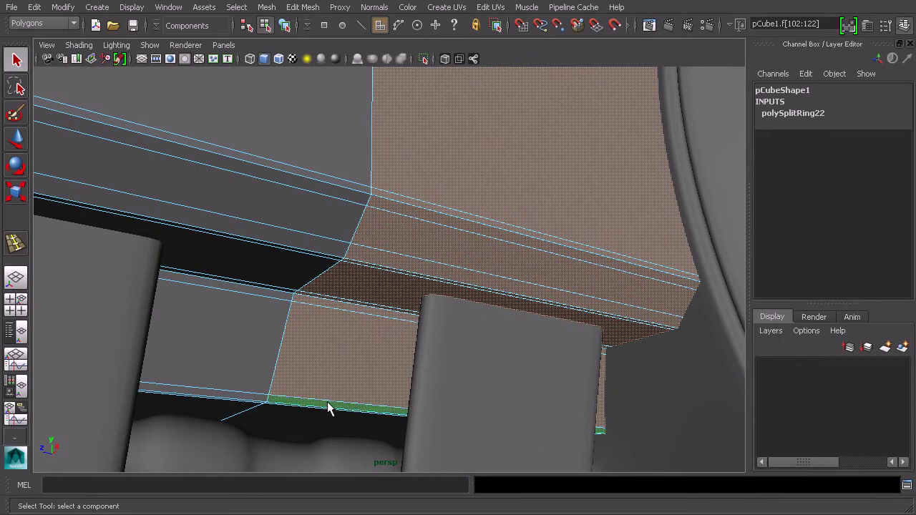
Step: Duplicate the selected rear barrel faces as a separate surface with Duplicate Face
{"action": "left_click_drag", "start_coordinate": [327, 402], "coordinate": [405, 303], "text": "alt"}
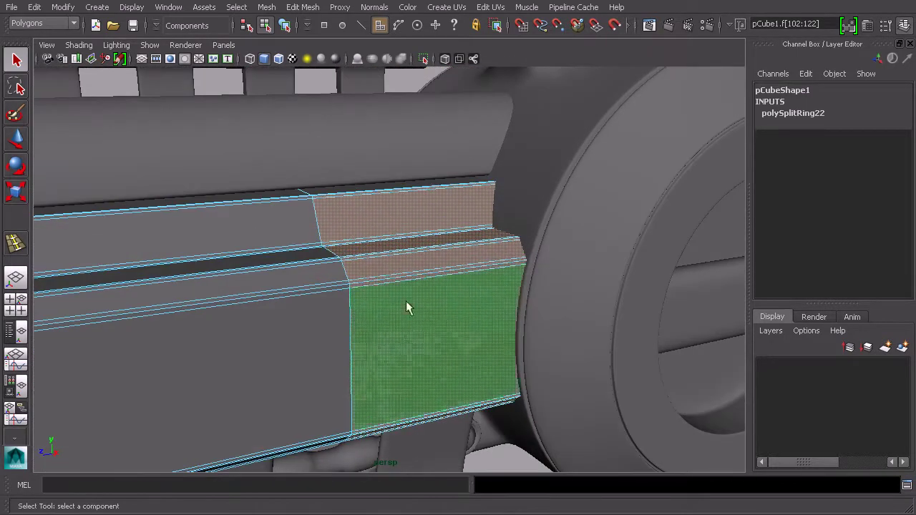
{"action": "left_click_drag", "start_coordinate": [410, 216], "coordinate": [456, 238], "text": "alt"}
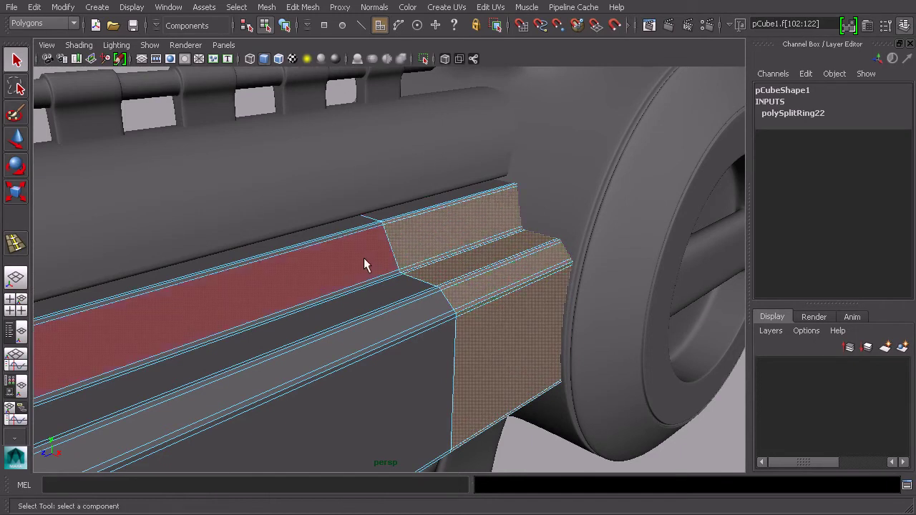
{"action": "left_click", "coordinate": [312, 9]}
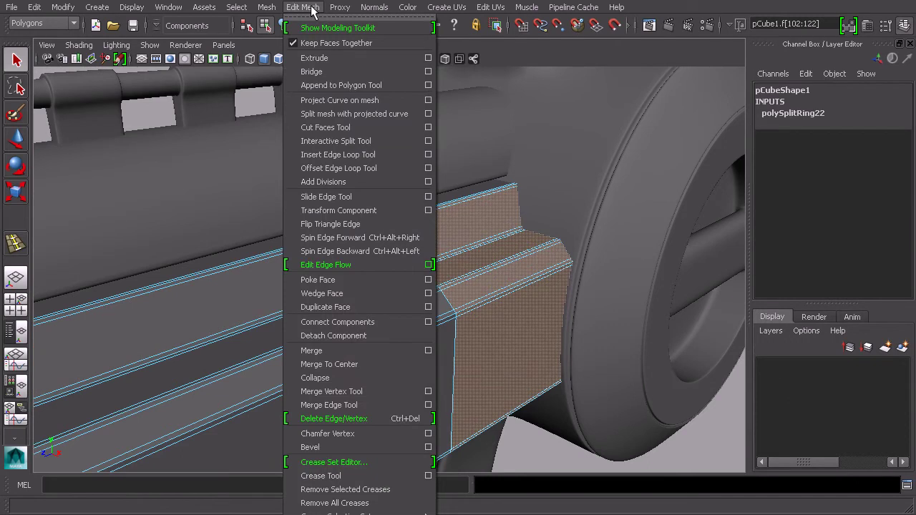
{"action": "left_click", "coordinate": [351, 307]}
Step: Try offsetting the duplicated rear faces from the barrel along the manipulator's local Z axis
{"action": "left_click_drag", "start_coordinate": [453, 310], "coordinate": [514, 253], "text": "alt"}
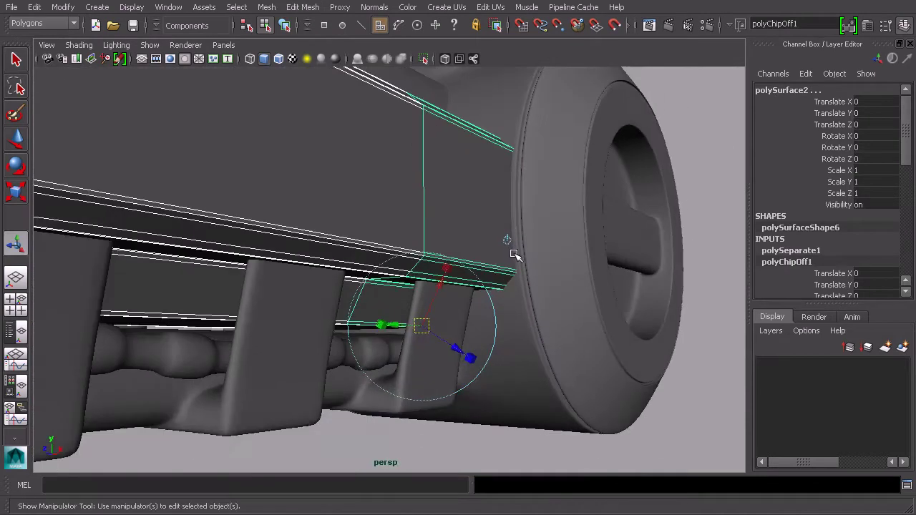
{"action": "scroll", "coordinate": [513, 254], "scroll_direction": "up", "scroll_amount": 2}
{"action": "left_click_drag", "start_coordinate": [495, 333], "coordinate": [499, 339], "text": "alt"}
{"action": "left_click_drag", "start_coordinate": [468, 370], "coordinate": [473, 371]}
{"action": "left_click_drag", "start_coordinate": [496, 267], "coordinate": [503, 347], "text": "alt"}
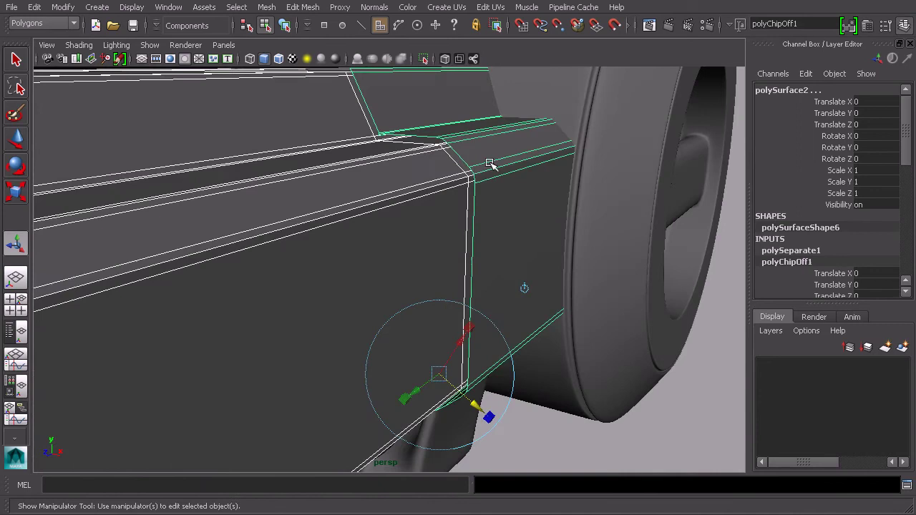
{"action": "key", "text": "ctrl+z"}
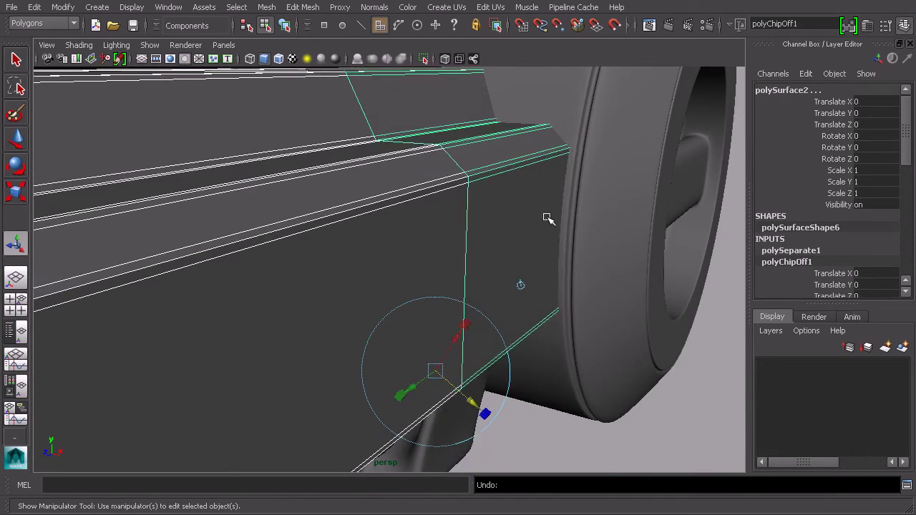
Step: Return to object selection and delete the construction history of the main barrel surface
{"action": "left_click", "coordinate": [284, 26]}
{"action": "left_click", "coordinate": [638, 426]}
{"action": "left_click", "coordinate": [366, 289]}
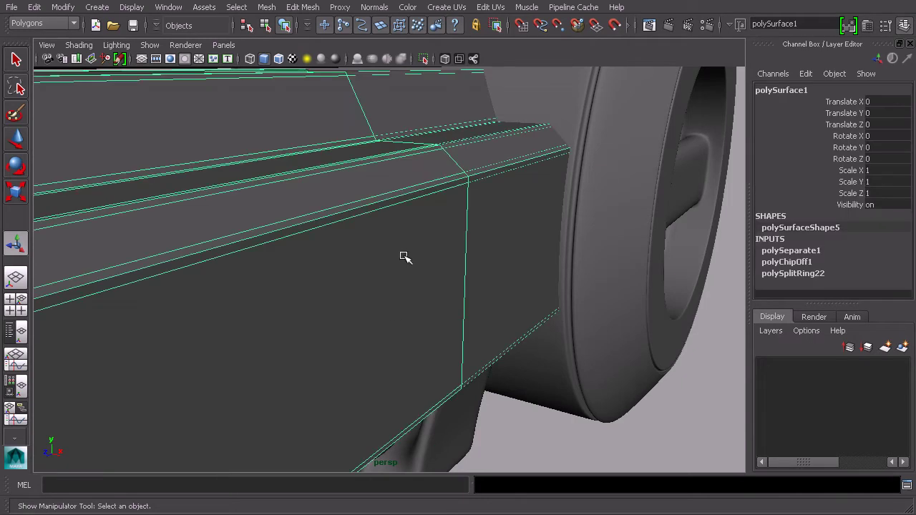
{"action": "left_click_drag", "start_coordinate": [402, 256], "coordinate": [436, 247], "text": "alt"}
{"action": "left_click", "coordinate": [63, 7]}
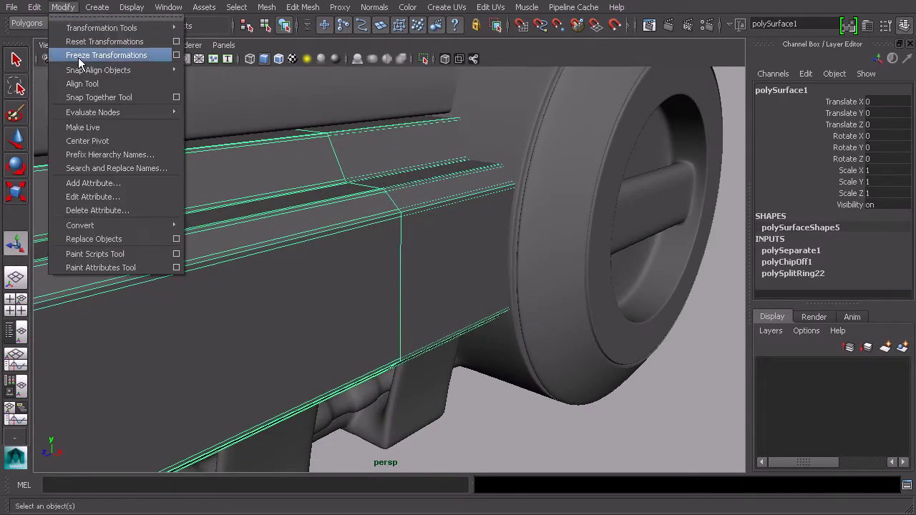
{"action": "mouse_move", "coordinate": [34, 7]}
{"action": "mouse_move", "coordinate": [137, 152]}
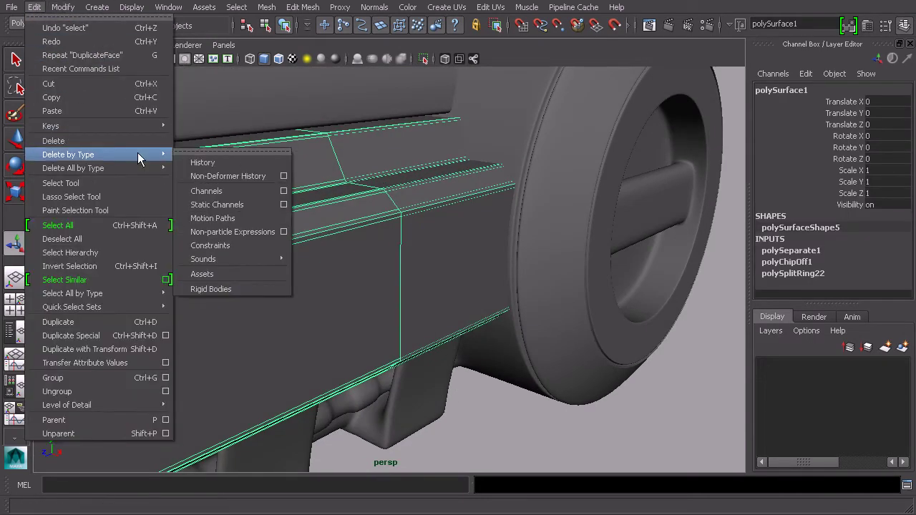
{"action": "left_click", "coordinate": [200, 164]}
Step: Delete the construction history of the duplicated rear surface next to the round housing
{"action": "left_click", "coordinate": [398, 221]}
{"action": "left_click", "coordinate": [433, 192]}
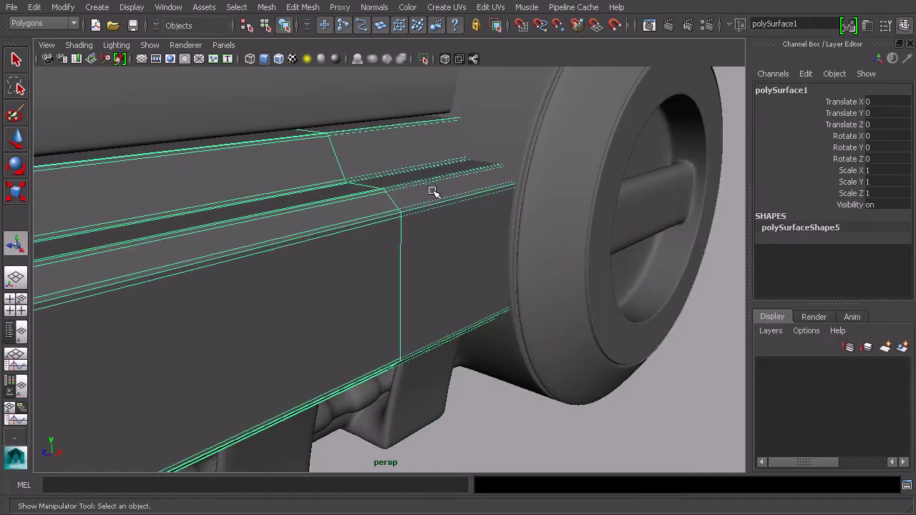
{"action": "left_click", "coordinate": [450, 334]}
{"action": "left_click", "coordinate": [444, 386]}
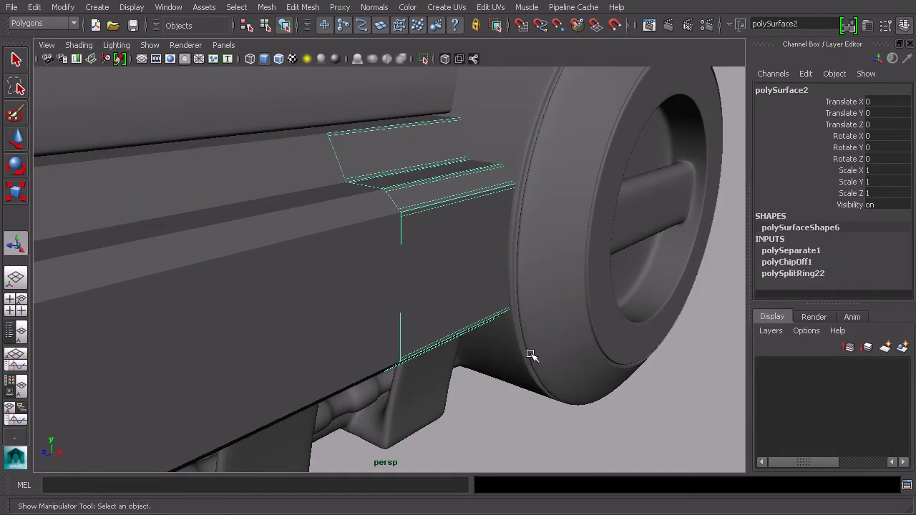
{"action": "left_click_drag", "start_coordinate": [472, 240], "coordinate": [470, 227], "text": "alt"}
{"action": "left_click", "coordinate": [34, 7]}
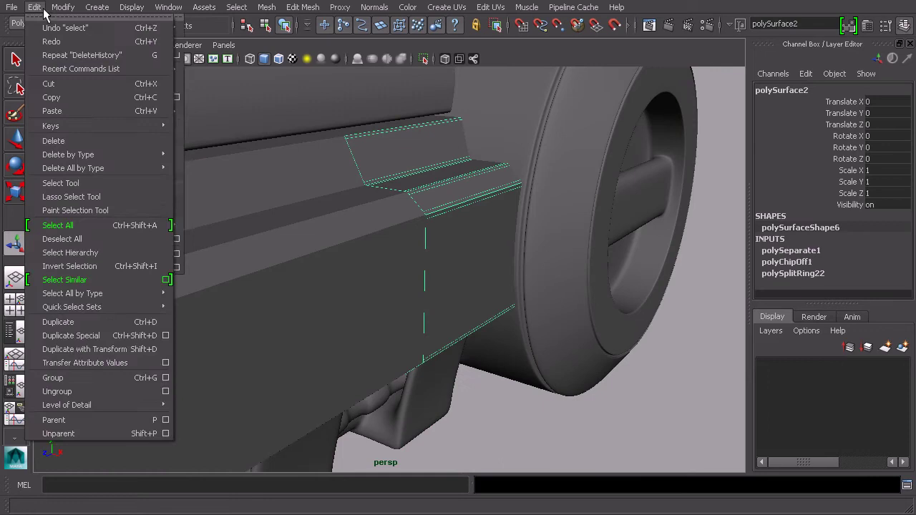
{"action": "mouse_move", "coordinate": [80, 155]}
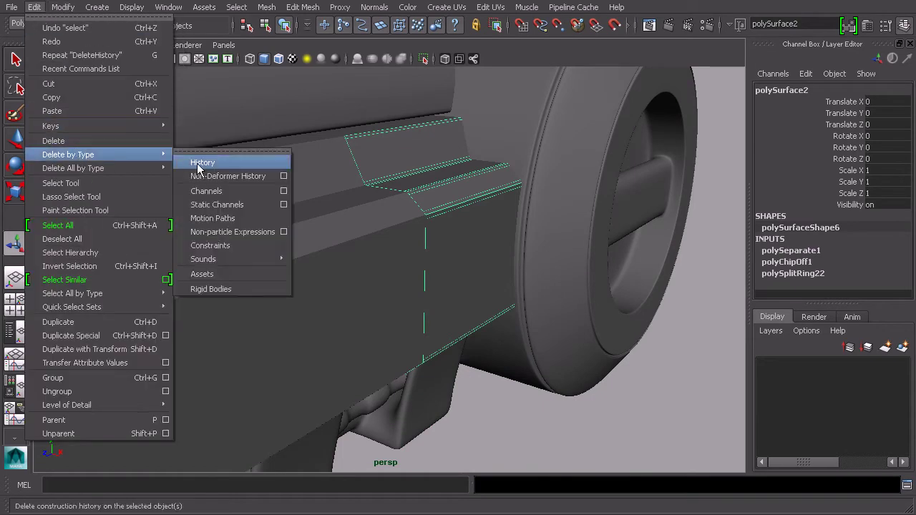
{"action": "left_click", "coordinate": [198, 163]}
Step: Unparent polySurface1 and polySurface2 from pCube1 in the Outliner and delete the leftover pCube1 group
{"action": "left_click", "coordinate": [168, 7]}
{"action": "left_click", "coordinate": [193, 110]}
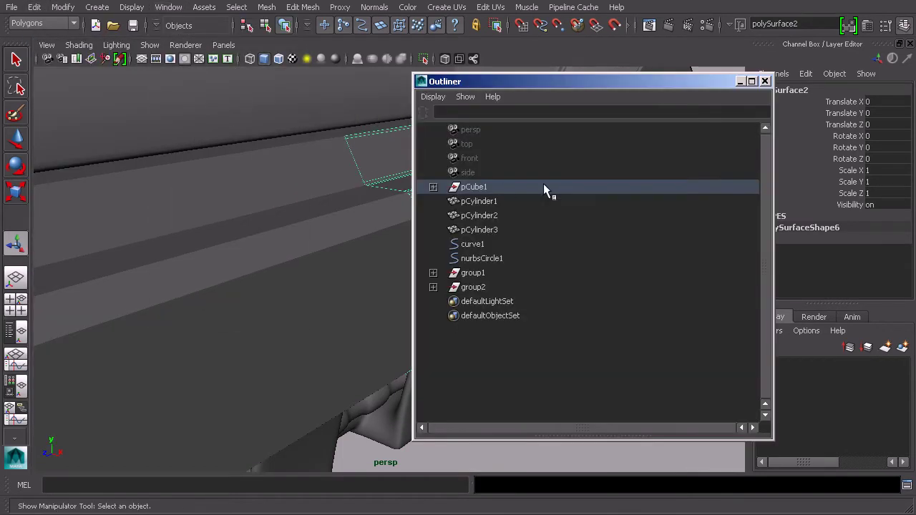
{"action": "left_click", "coordinate": [433, 186]}
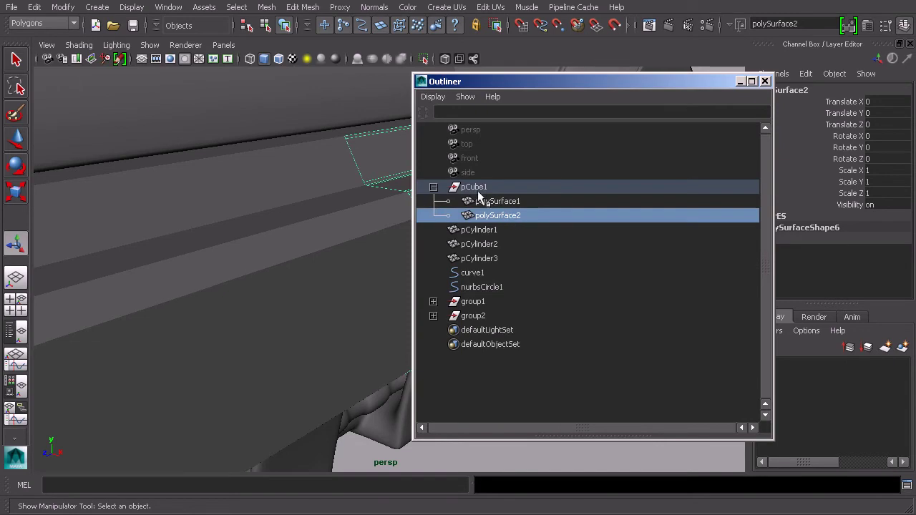
{"action": "left_click", "coordinate": [477, 188]}
{"action": "left_click", "coordinate": [510, 215]}
{"action": "left_click", "coordinate": [510, 203], "text": "ctrl"}
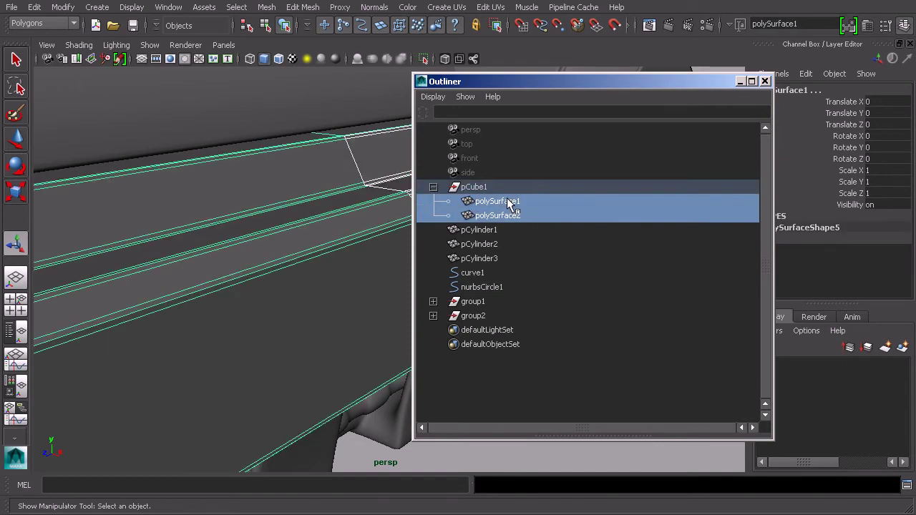
{"action": "key", "text": "shift+p"}
{"action": "left_click", "coordinate": [476, 187]}
{"action": "key", "text": "Delete"}
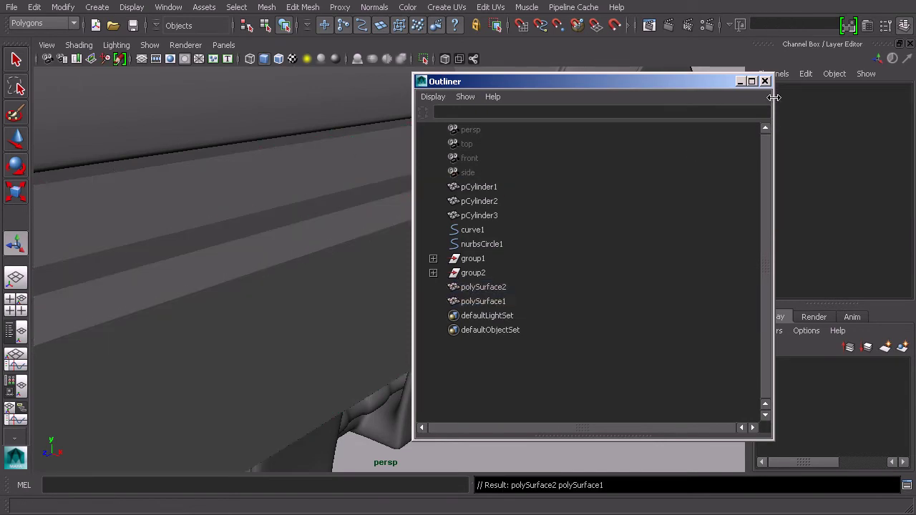
Step: Select polySurface2 and extrude the whole surface with a thickness of 0.1
{"action": "left_click", "coordinate": [483, 287]}
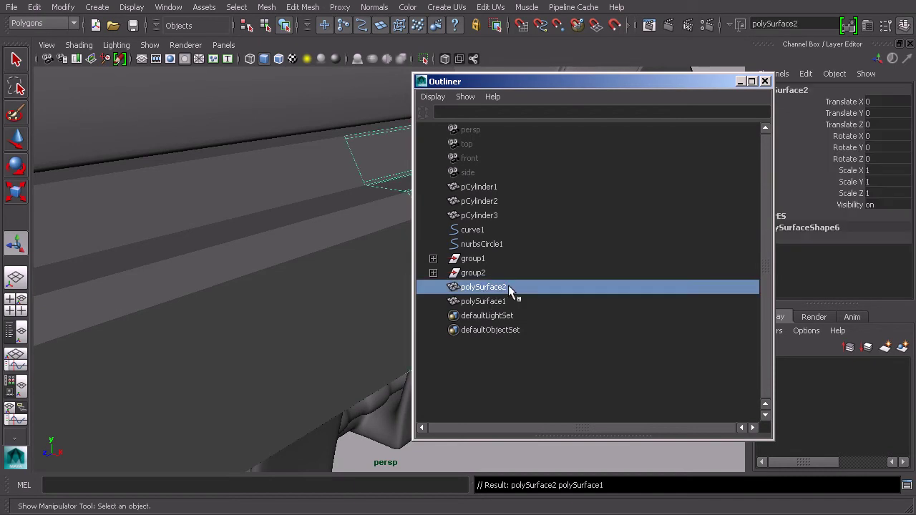
{"action": "left_click", "coordinate": [764, 80]}
{"action": "left_click_drag", "start_coordinate": [493, 134], "coordinate": [481, 212], "text": "alt"}
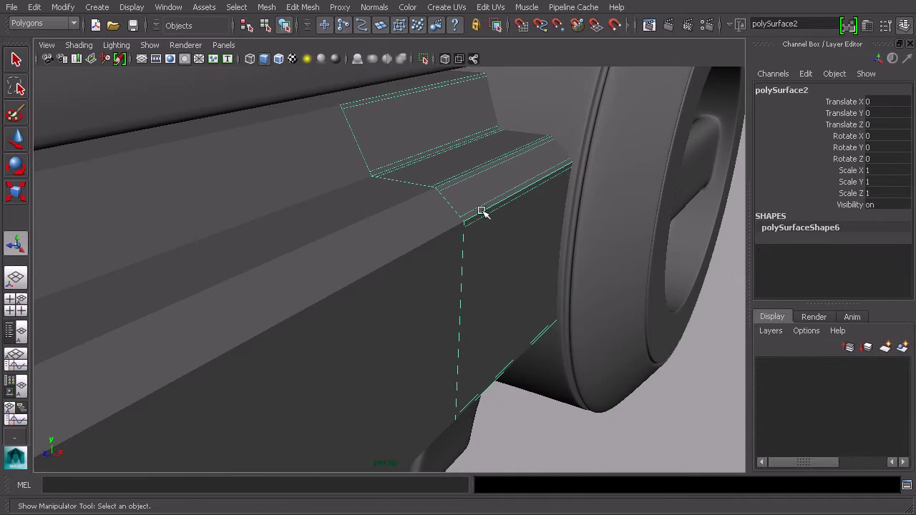
{"action": "left_click", "coordinate": [302, 8]}
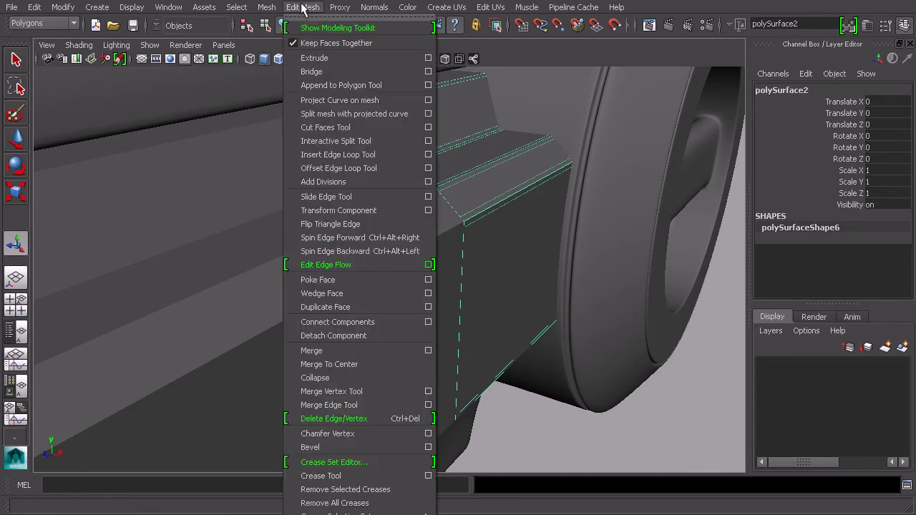
{"action": "left_click", "coordinate": [319, 58]}
{"action": "left_click_drag", "start_coordinate": [576, 239], "coordinate": [593, 230], "text": "alt"}
{"action": "left_click_drag", "start_coordinate": [551, 367], "coordinate": [596, 313]}
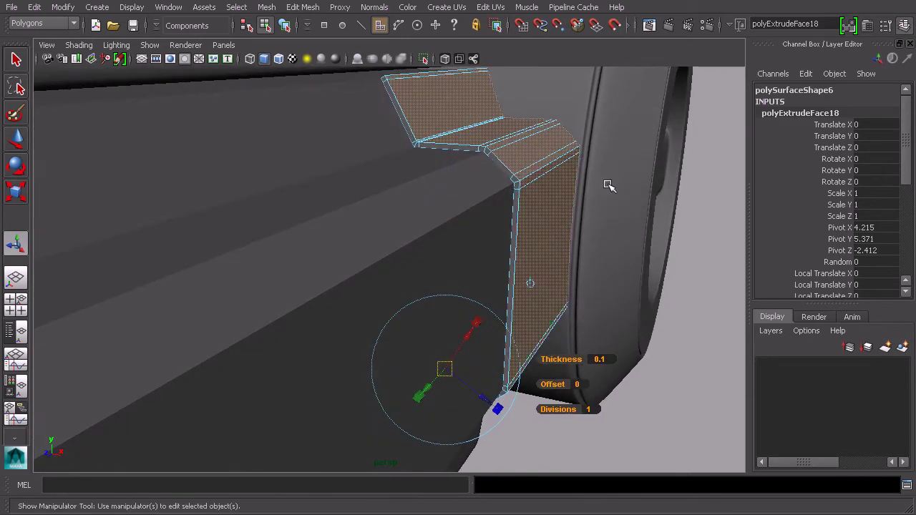
Step: Return to object selection and check the extruded rear surface in smooth mesh preview
{"action": "left_click_drag", "start_coordinate": [575, 199], "coordinate": [493, 204], "text": "alt"}
{"action": "middle_click_drag", "start_coordinate": [493, 205], "coordinate": [541, 216], "text": "alt"}
{"action": "right_click_drag", "start_coordinate": [541, 216], "coordinate": [562, 238], "text": "alt"}
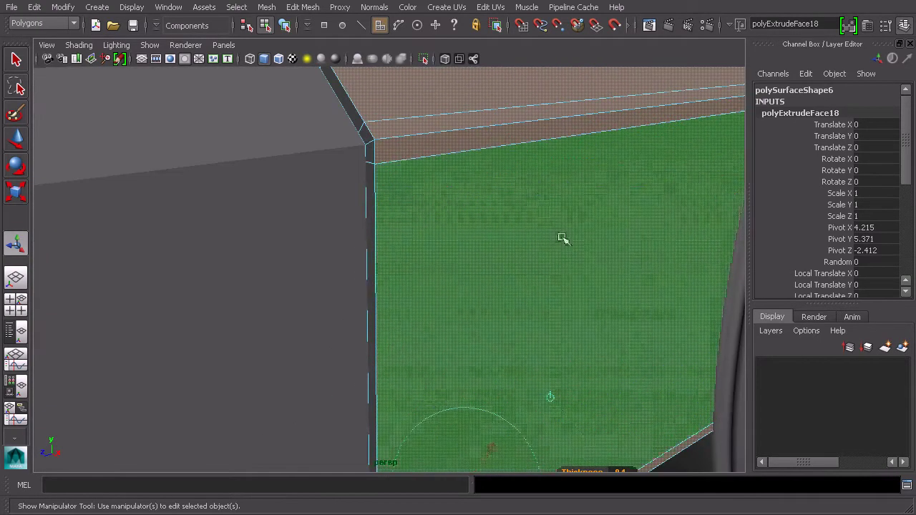
{"action": "left_click_drag", "start_coordinate": [563, 239], "coordinate": [567, 359], "text": "alt"}
{"action": "left_click_drag", "start_coordinate": [541, 241], "coordinate": [488, 248], "text": "alt"}
{"action": "left_click", "coordinate": [263, 28]}
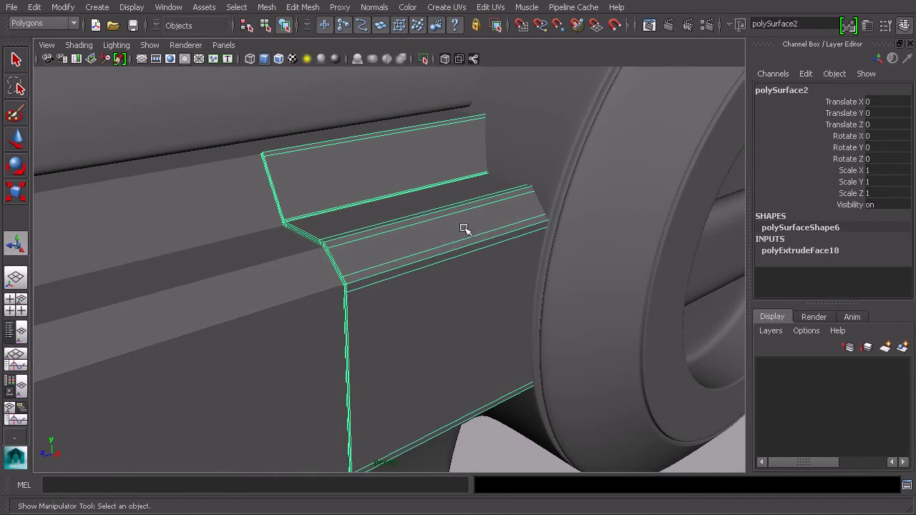
{"action": "key", "text": "3"}
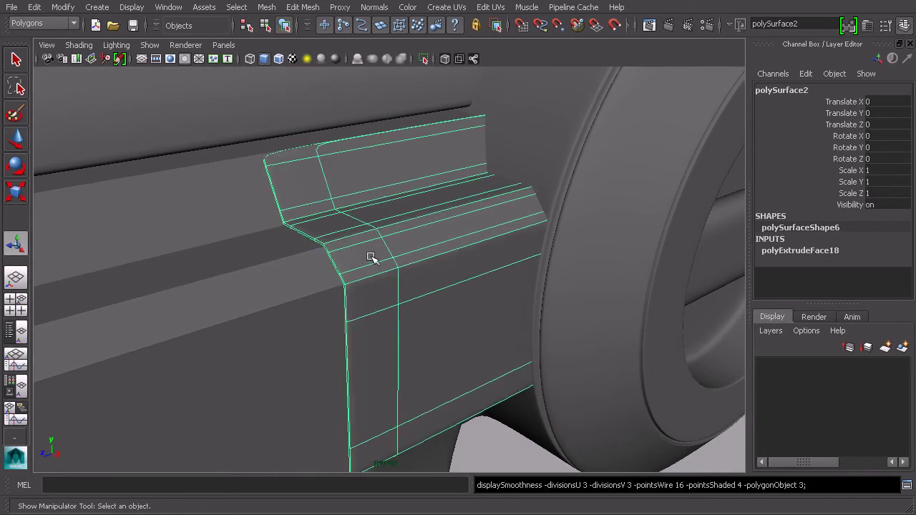
{"action": "key", "text": "1"}
Step: Try inserting an edge loop near the barrel-side end of the rear surface with the Insert Edge Loop Tool
{"action": "left_click_drag", "start_coordinate": [339, 217], "coordinate": [311, 204], "text": "alt"}
{"action": "left_click", "coordinate": [303, 10]}
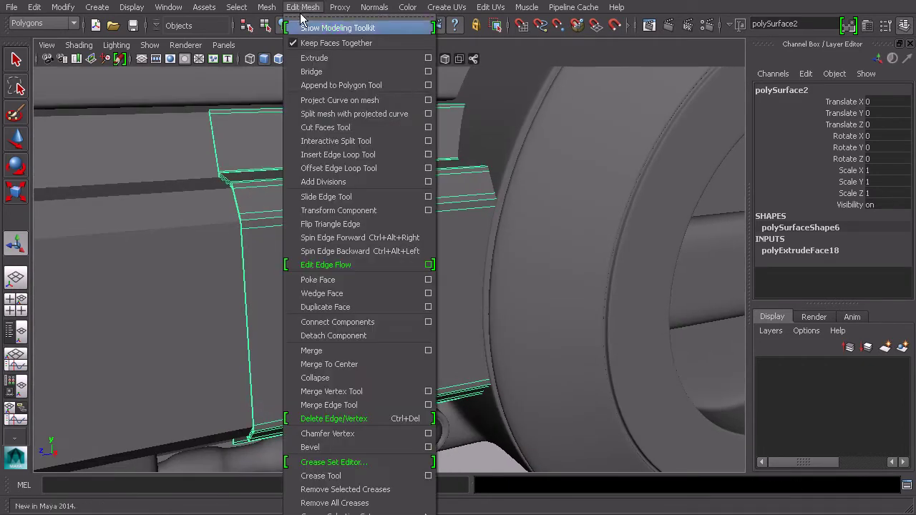
{"action": "left_click", "coordinate": [342, 155]}
{"action": "middle_click_drag", "start_coordinate": [297, 173], "coordinate": [397, 179], "text": "alt"}
{"action": "scroll", "coordinate": [393, 179], "scroll_direction": "up", "scroll_amount": 4}
{"action": "left_click_drag", "start_coordinate": [406, 186], "coordinate": [394, 189], "text": "alt"}
{"action": "left_click_drag", "start_coordinate": [272, 185], "coordinate": [254, 186]}
{"action": "key", "text": "ctrl+z"}
Step: Set the Insert Edge Loop Tool to multiple edge loops with 2 loops and insert them lengthwise across the rear surface's large side face
{"action": "left_click_drag", "start_coordinate": [417, 203], "coordinate": [458, 210], "text": "alt"}
{"action": "middle_click_drag", "start_coordinate": [458, 210], "coordinate": [432, 188], "text": "alt"}
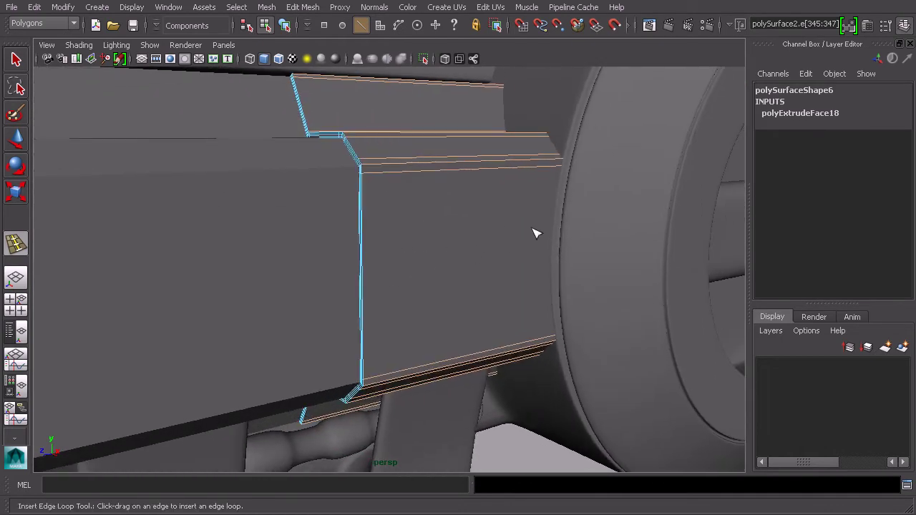
{"action": "left_click_drag", "start_coordinate": [535, 233], "coordinate": [458, 186], "text": "alt"}
{"action": "left_click", "coordinate": [304, 9]}
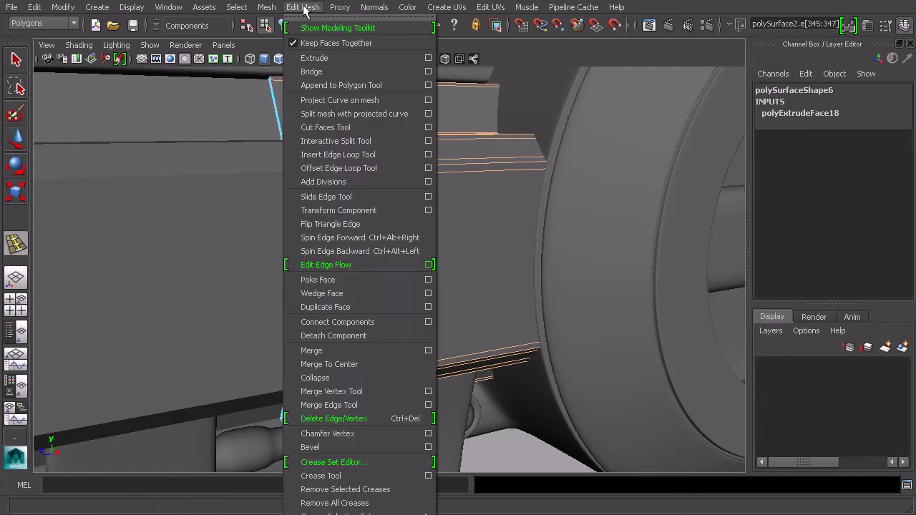
{"action": "left_click", "coordinate": [428, 156]}
{"action": "left_click", "coordinate": [664, 110]}
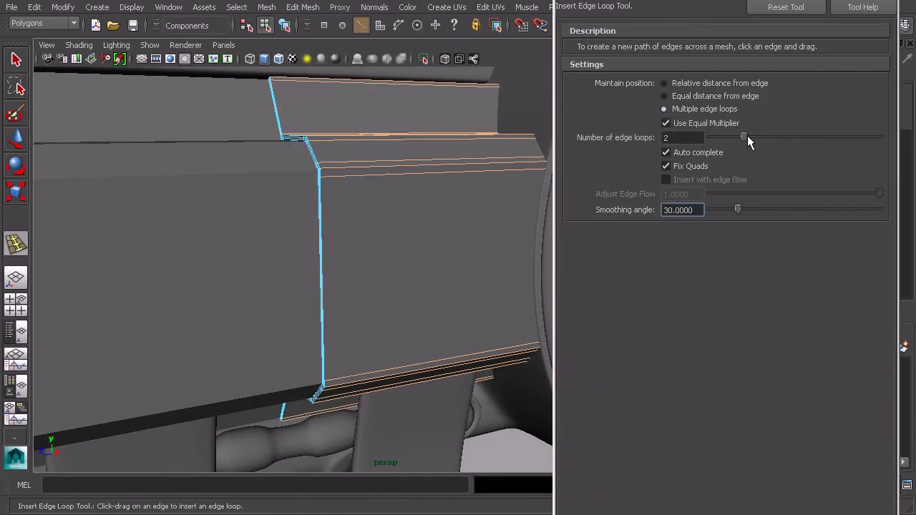
{"action": "left_click", "coordinate": [322, 266]}
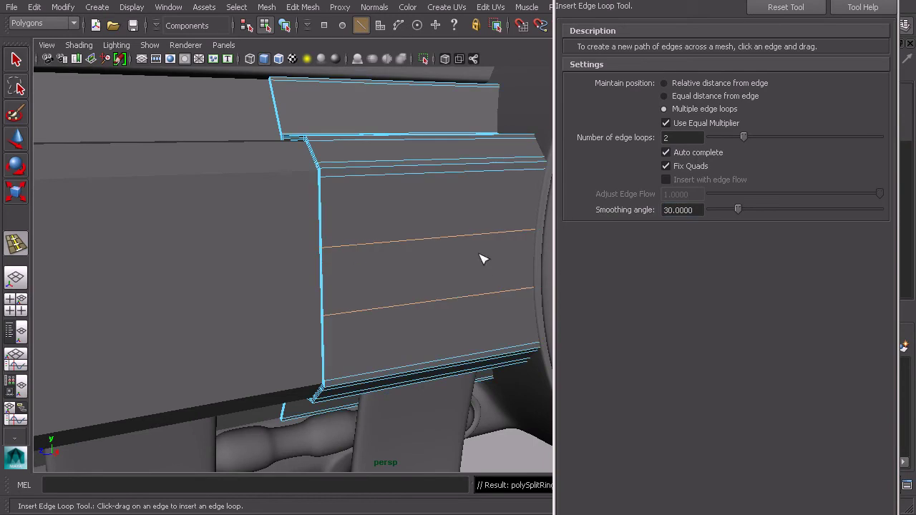
Step: Extrude the middle strip of the side face with thickness 0.6 and offset 0.2, and reduce its height along the local Z axis
{"action": "left_click_drag", "start_coordinate": [482, 260], "coordinate": [421, 239], "text": "alt"}
{"action": "key", "text": "q"}
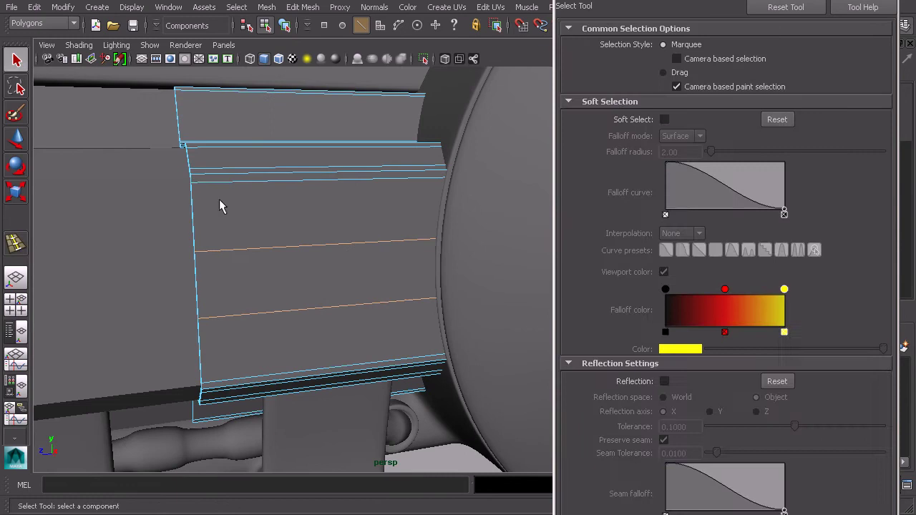
{"action": "right_click_drag", "start_coordinate": [317, 266], "coordinate": [315, 272]}
{"action": "left_click", "coordinate": [315, 273]}
{"action": "scroll", "coordinate": [380, 256], "scroll_direction": "up", "scroll_amount": 2}
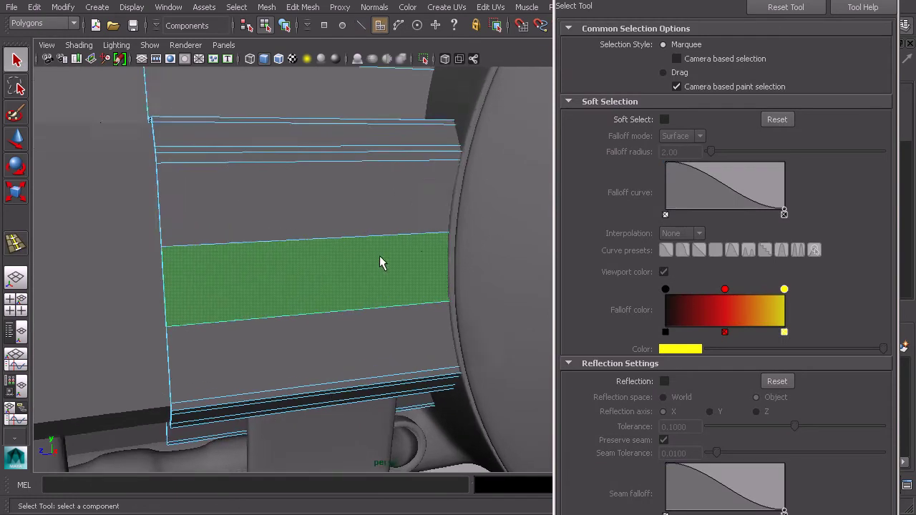
{"action": "left_click_drag", "start_coordinate": [379, 255], "coordinate": [381, 211], "text": "alt"}
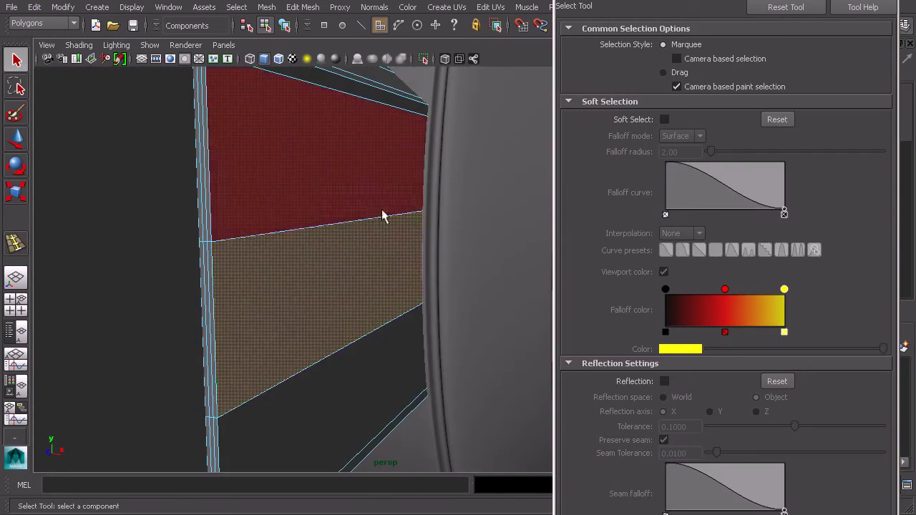
{"action": "left_click", "coordinate": [302, 7]}
{"action": "left_click", "coordinate": [315, 41]}
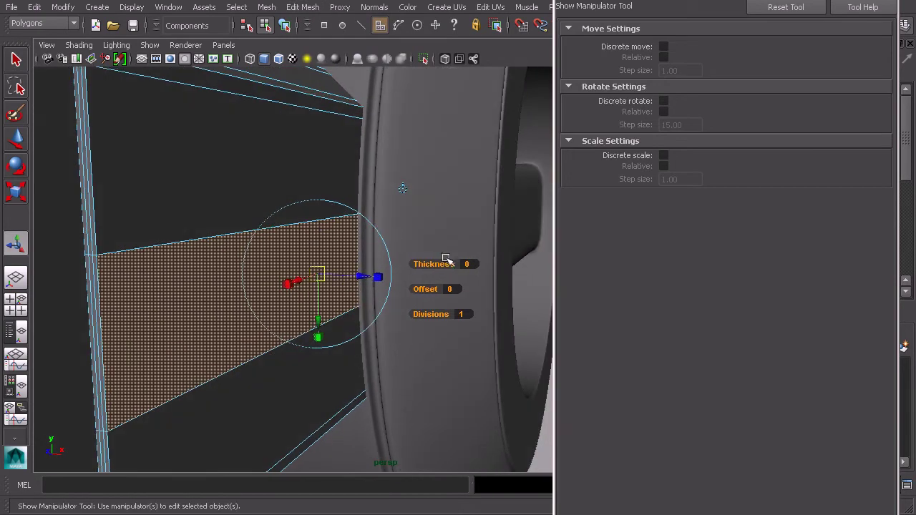
{"action": "left_click_drag", "start_coordinate": [437, 267], "coordinate": [434, 264]}
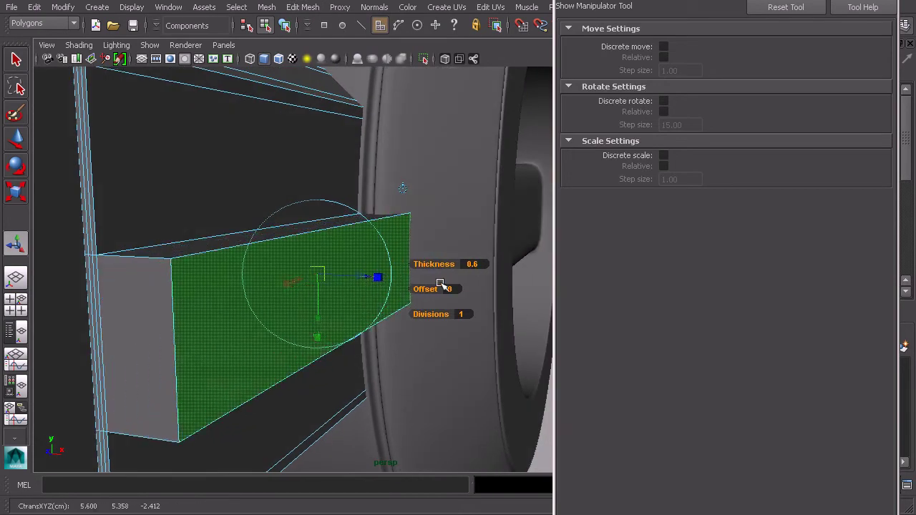
{"action": "left_click_drag", "start_coordinate": [440, 285], "coordinate": [425, 289]}
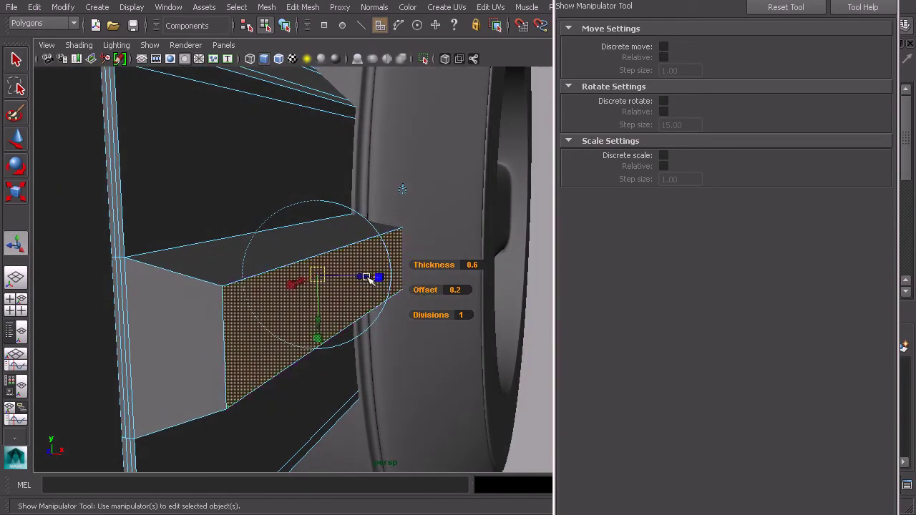
{"action": "left_click_drag", "start_coordinate": [368, 278], "coordinate": [313, 264]}
{"action": "middle_click_drag", "start_coordinate": [313, 264], "coordinate": [350, 254], "text": "alt"}
Step: Move the raised strip's barrel-side vertical edge along the Z axis in the side view, in line with the end of the rear surface
{"action": "right_click_drag", "start_coordinate": [272, 258], "coordinate": [263, 223]}
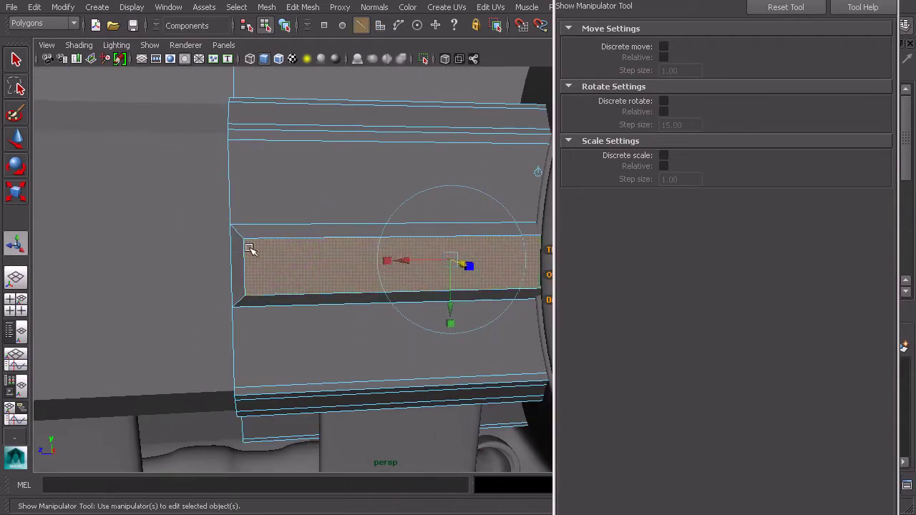
{"action": "left_click", "coordinate": [244, 253]}
{"action": "left_click_drag", "start_coordinate": [244, 254], "coordinate": [372, 307], "text": "alt"}
{"action": "key", "text": "w"}
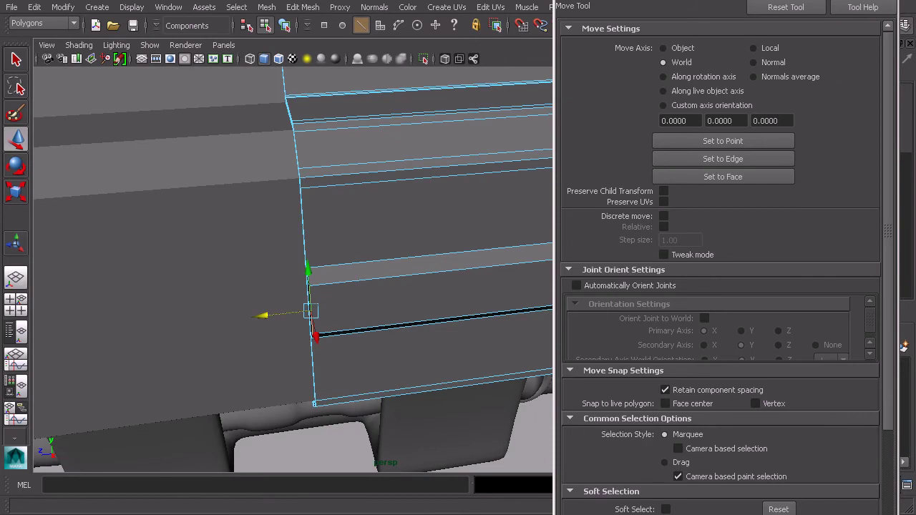
{"action": "left_click_drag", "start_coordinate": [666, 204], "coordinate": [653, 243], "text": "alt"}
{"action": "key", "text": "space"}
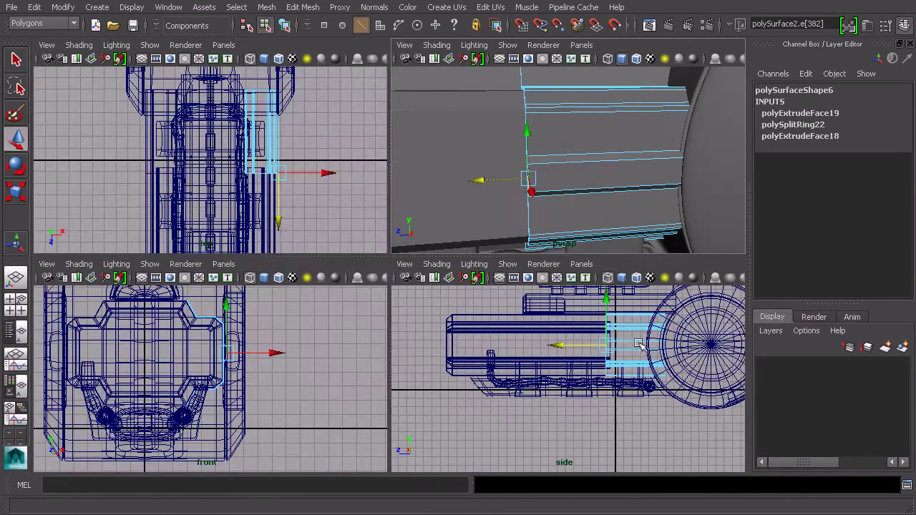
{"action": "key", "text": "space"}
{"action": "scroll", "coordinate": [552, 262], "scroll_direction": "up", "scroll_amount": 10}
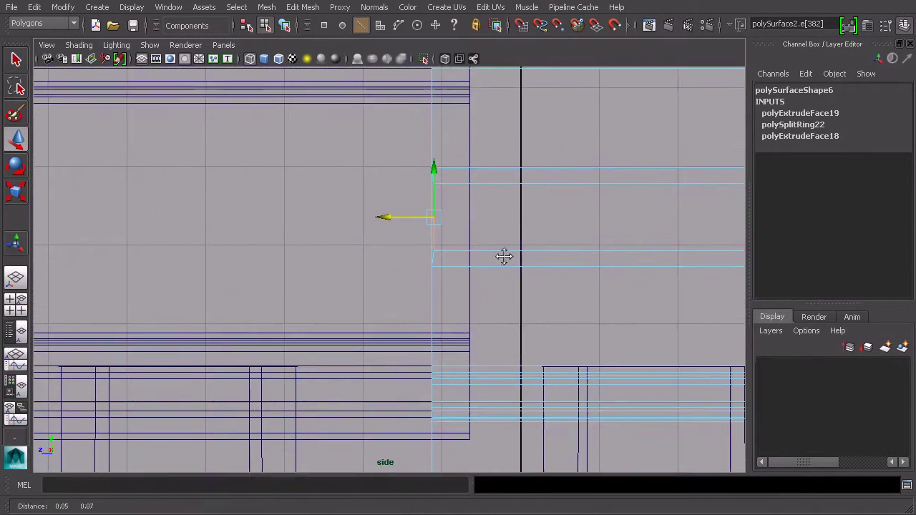
{"action": "scroll", "coordinate": [504, 256], "scroll_direction": "up", "scroll_amount": 5}
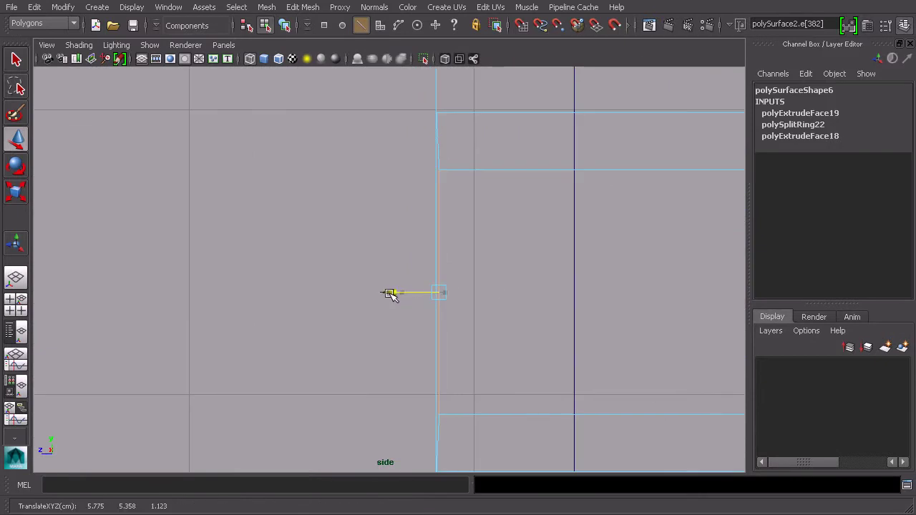
{"action": "key", "text": "space"}
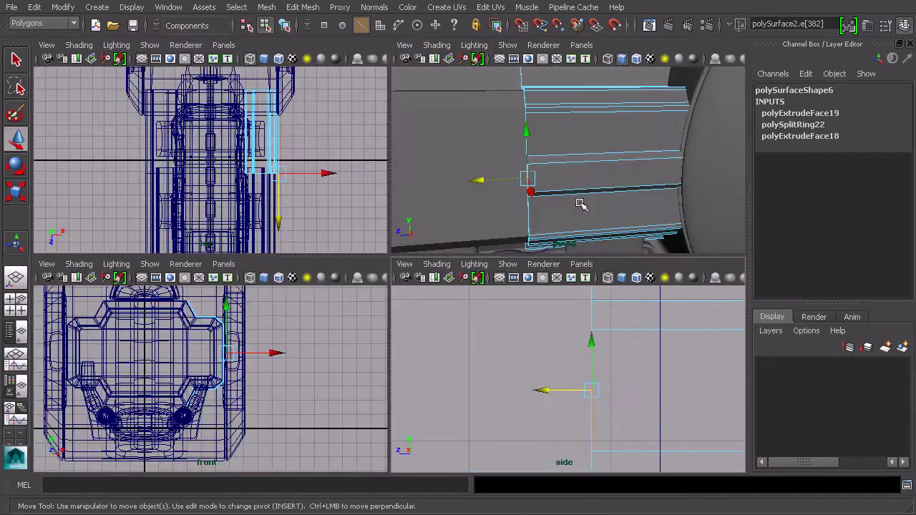
{"action": "key", "text": "space"}
Step: Reset the Insert Edge Loop Tool and insert a single edge loop close to the rear surface's barrel-side end
{"action": "left_click_drag", "start_coordinate": [576, 135], "coordinate": [509, 209], "text": "alt"}
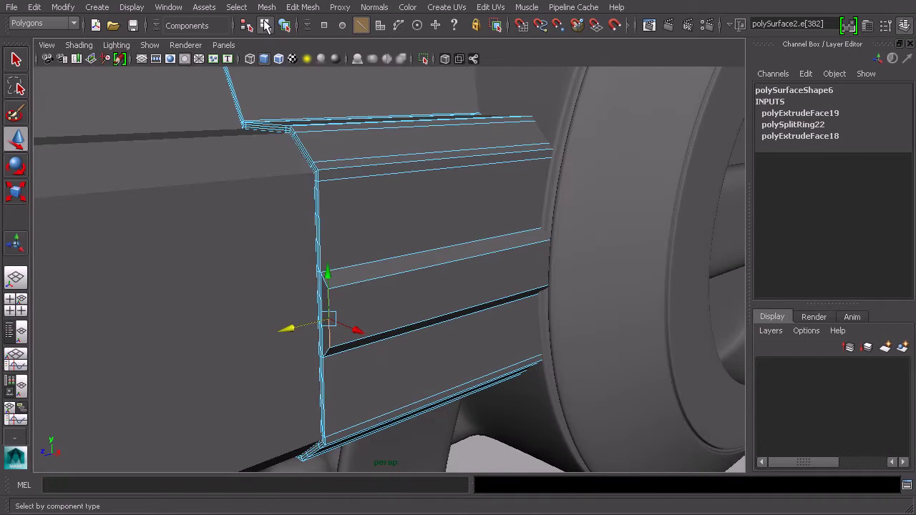
{"action": "left_click", "coordinate": [284, 26]}
{"action": "left_click", "coordinate": [303, 7]}
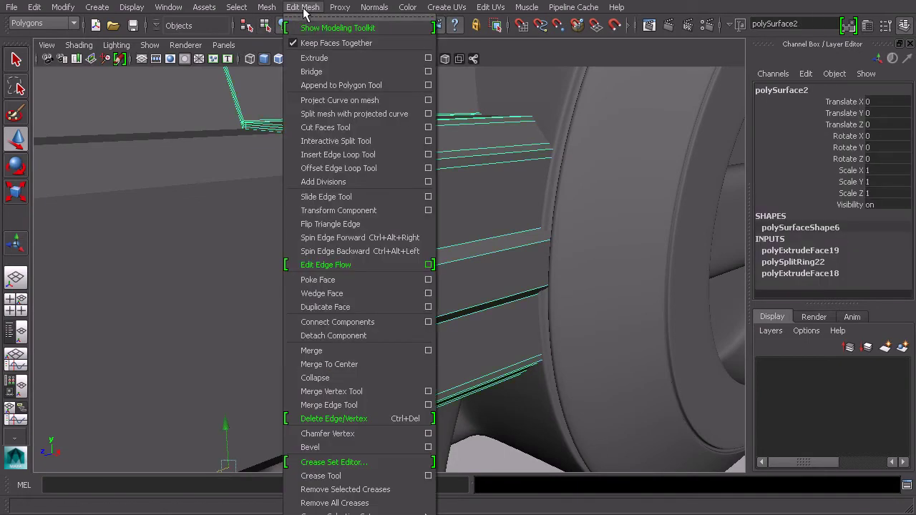
{"action": "left_click", "coordinate": [428, 155]}
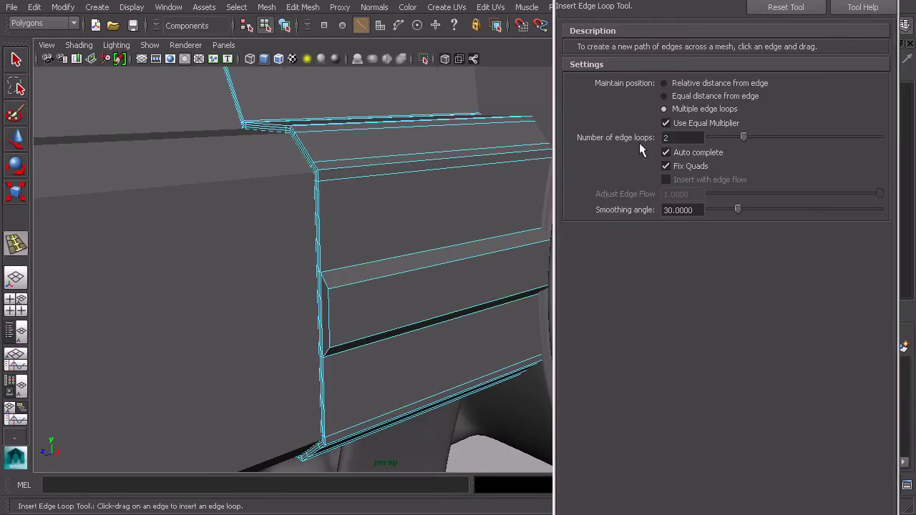
{"action": "left_click", "coordinate": [781, 8]}
{"action": "left_click_drag", "start_coordinate": [432, 229], "coordinate": [354, 258], "text": "alt"}
{"action": "scroll", "coordinate": [353, 258], "scroll_direction": "up", "scroll_amount": 3}
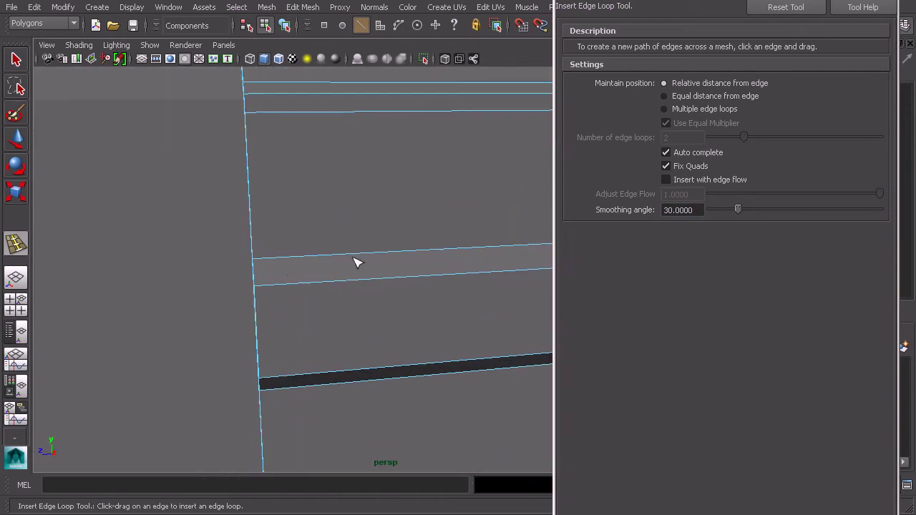
{"action": "left_click_drag", "start_coordinate": [274, 289], "coordinate": [399, 281], "text": "alt"}
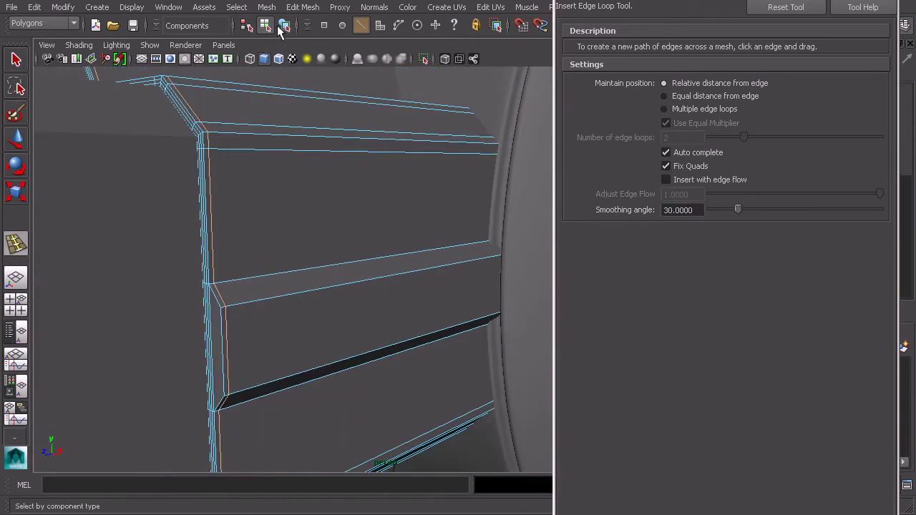
Step: Return to object selection and inspect the rear surface with its raised strip in smooth mesh preview
{"action": "left_click", "coordinate": [284, 25]}
{"action": "key", "text": "q"}
{"action": "left_click", "coordinate": [378, 229]}
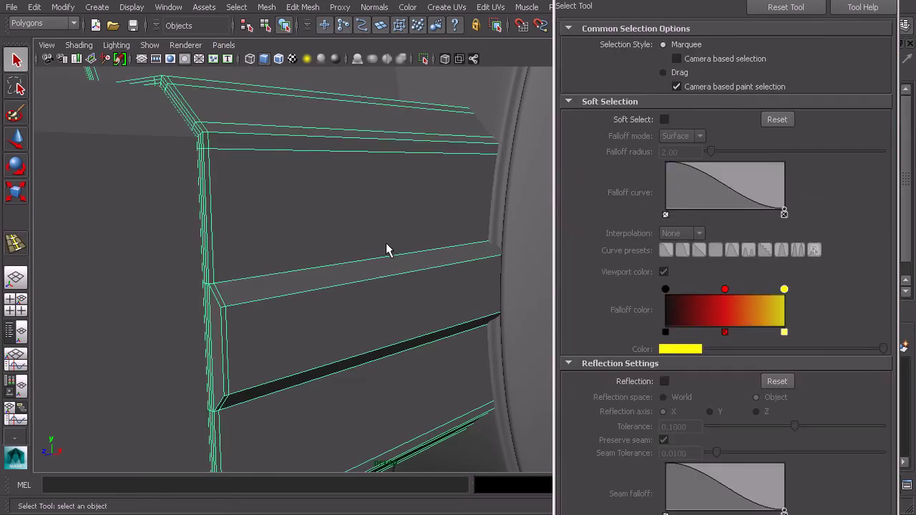
{"action": "key", "text": "3"}
{"action": "left_click_drag", "start_coordinate": [388, 251], "coordinate": [437, 398], "text": "alt"}
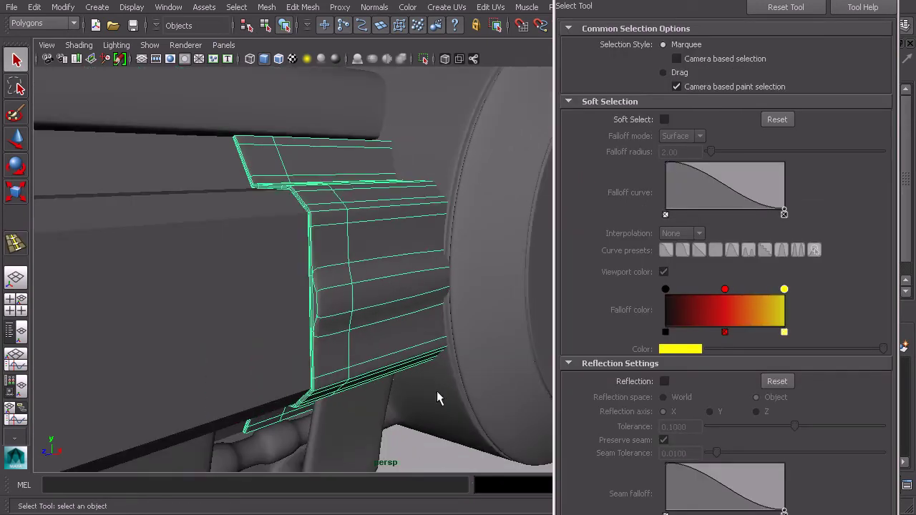
Step: Insert two edge loops along the raised strip, one close to its upper edge and one close to its lower edge
{"action": "left_click", "coordinate": [420, 444]}
{"action": "left_click_drag", "start_coordinate": [421, 445], "coordinate": [380, 292], "text": "alt"}
{"action": "right_click_drag", "start_coordinate": [380, 292], "coordinate": [428, 273], "text": "alt"}
{"action": "left_click", "coordinate": [402, 259]}
{"action": "left_click_drag", "start_coordinate": [406, 280], "coordinate": [404, 272], "text": "alt"}
{"action": "scroll", "coordinate": [405, 274], "scroll_direction": "up", "scroll_amount": 3}
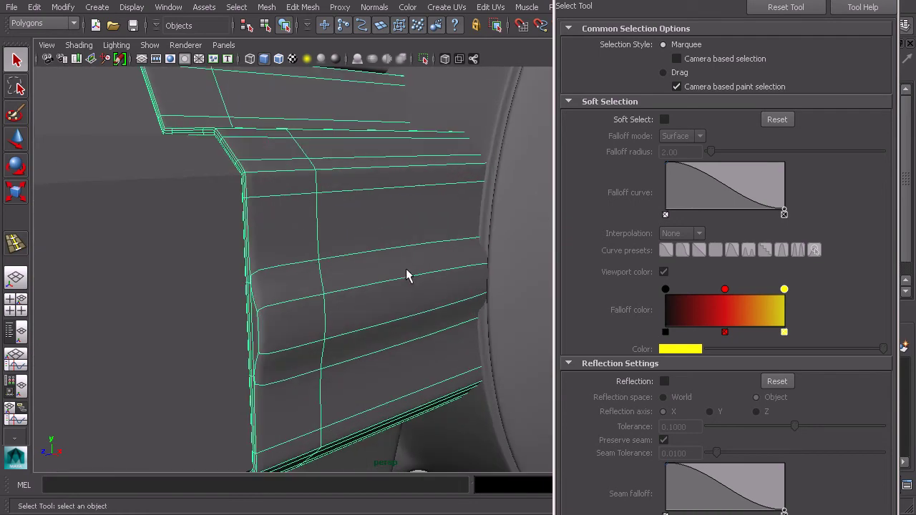
{"action": "left_click", "coordinate": [302, 6]}
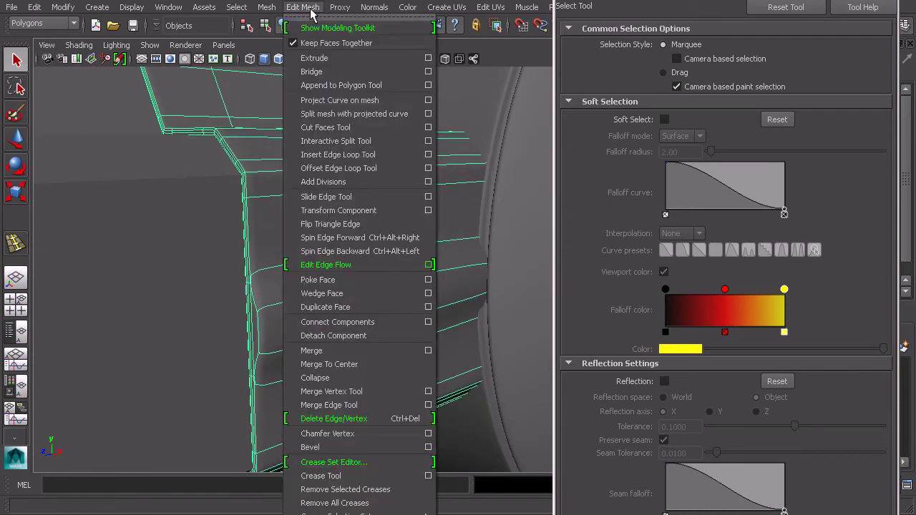
{"action": "left_click", "coordinate": [351, 153]}
{"action": "left_click_drag", "start_coordinate": [322, 240], "coordinate": [307, 260], "text": "alt"}
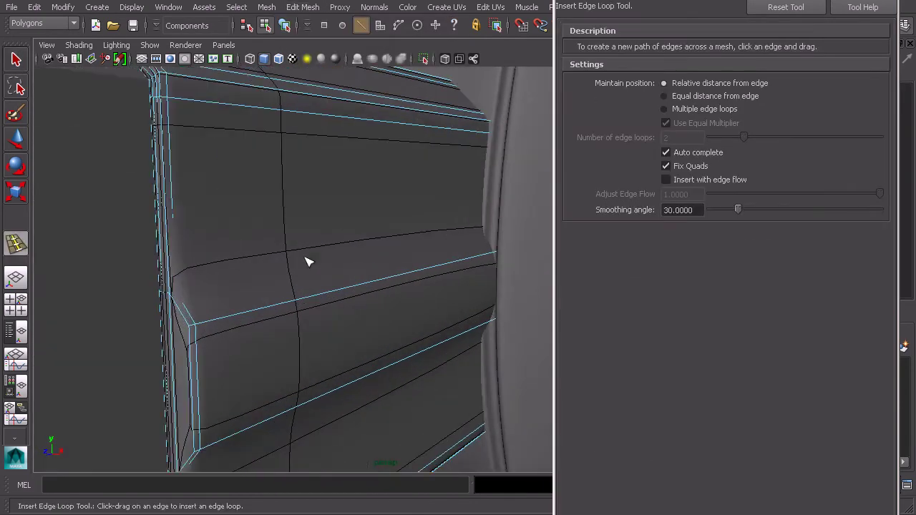
{"action": "left_click_drag", "start_coordinate": [202, 334], "coordinate": [201, 334]}
{"action": "middle_click_drag", "start_coordinate": [216, 354], "coordinate": [242, 306], "text": "alt"}
{"action": "left_click_drag", "start_coordinate": [230, 366], "coordinate": [236, 378]}
{"action": "left_click_drag", "start_coordinate": [332, 321], "coordinate": [401, 279], "text": "alt"}
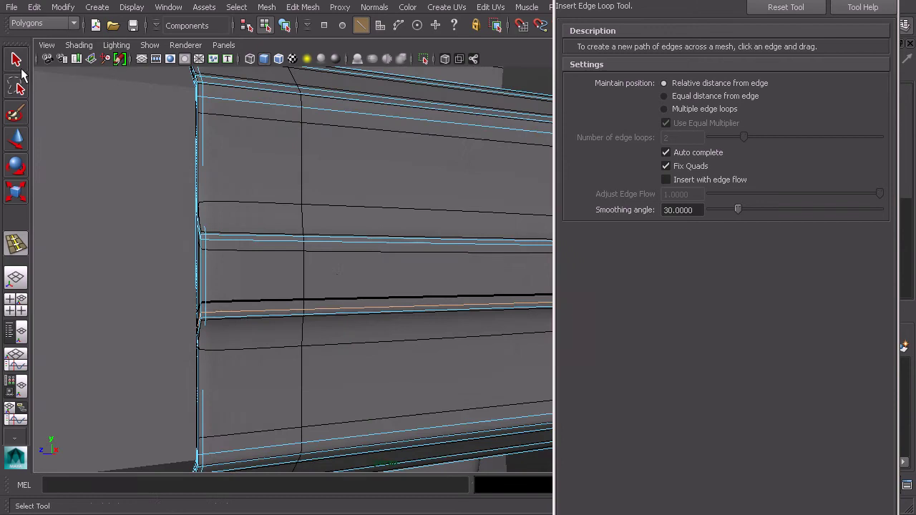
Step: Return to object selection and isolate the rear surface in the perspective view
{"action": "left_click", "coordinate": [20, 68]}
{"action": "left_click_drag", "start_coordinate": [357, 192], "coordinate": [299, 197], "text": "alt"}
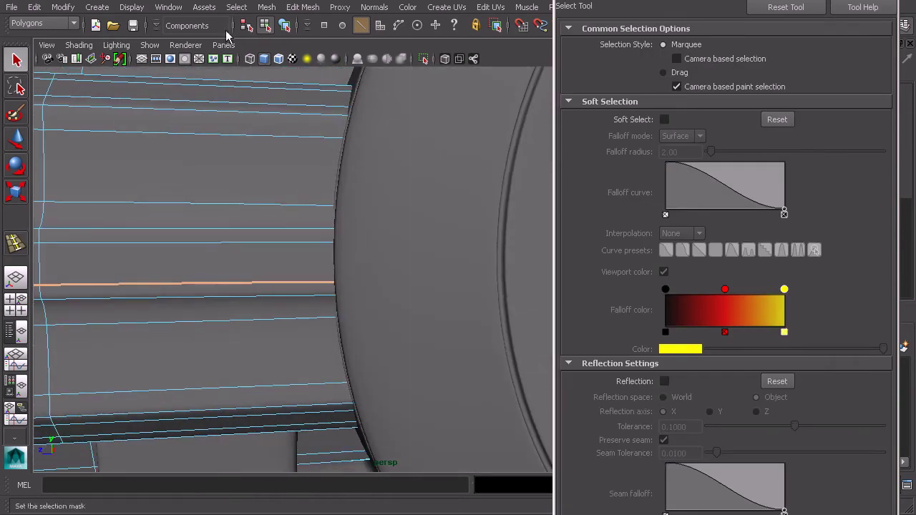
{"action": "left_click", "coordinate": [286, 26]}
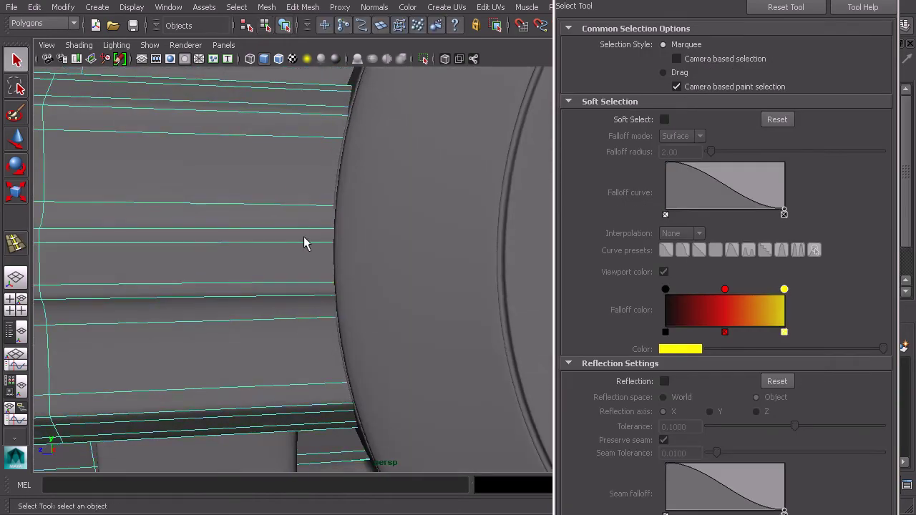
{"action": "left_click", "coordinate": [150, 45]}
{"action": "mouse_move", "coordinate": [182, 65]}
{"action": "left_click", "coordinate": [279, 71]}
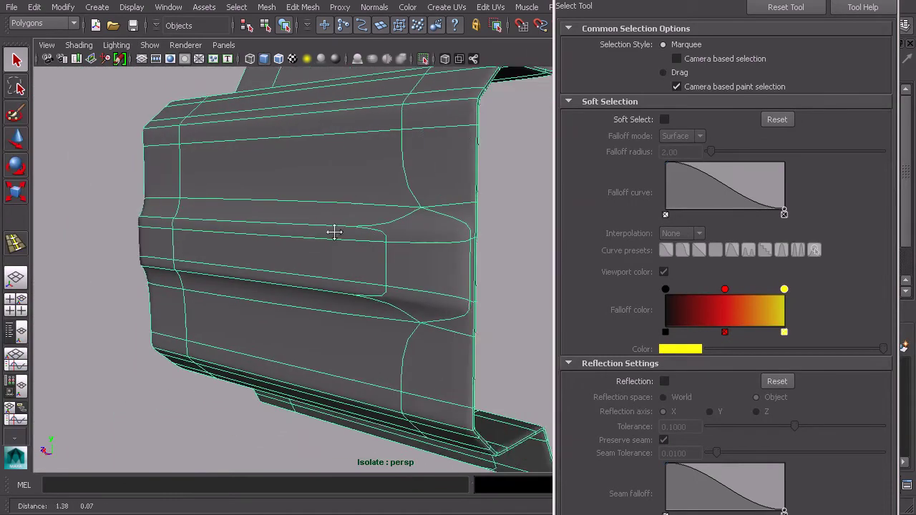
{"action": "middle_click_drag", "start_coordinate": [334, 232], "coordinate": [335, 228], "text": "alt"}
Step: Turn off the smooth preview and delete the end faces of the rear surface on the wheel side, including the raised strip's end
{"action": "key", "text": "1"}
{"action": "left_click_drag", "start_coordinate": [436, 259], "coordinate": [466, 258], "text": "alt"}
{"action": "middle_click_drag", "start_coordinate": [466, 258], "coordinate": [359, 286], "text": "alt"}
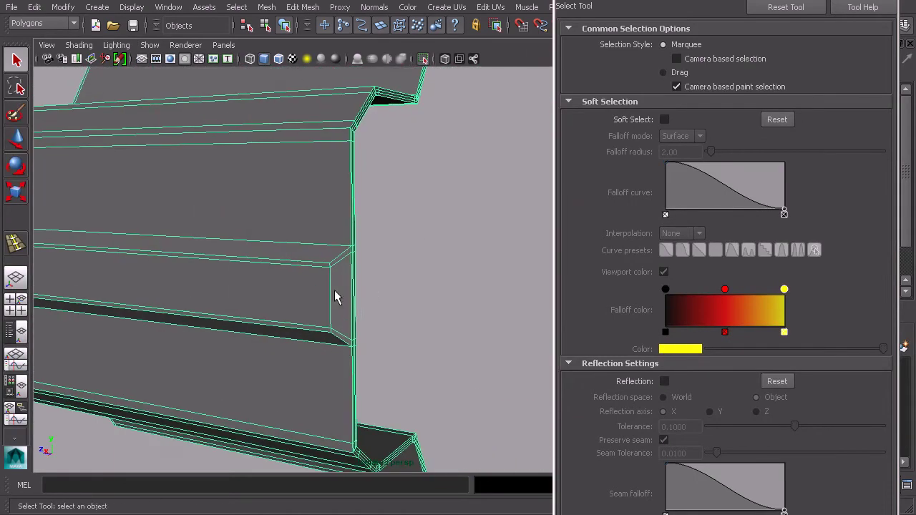
{"action": "left_click_drag", "start_coordinate": [334, 290], "coordinate": [392, 289], "text": "alt"}
{"action": "right_click_drag", "start_coordinate": [392, 289], "coordinate": [460, 278], "text": "alt"}
{"action": "middle_click_drag", "start_coordinate": [460, 277], "coordinate": [374, 276], "text": "alt"}
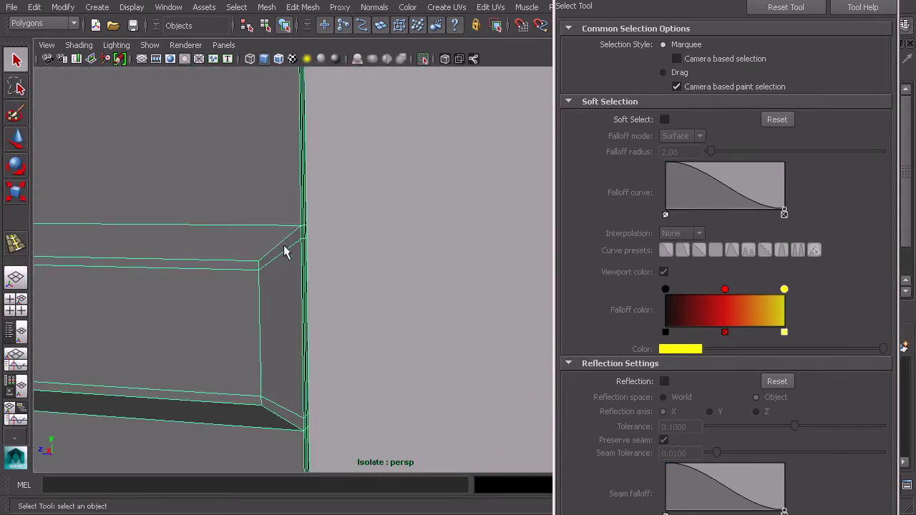
{"action": "left_click_drag", "start_coordinate": [292, 274], "coordinate": [357, 299], "text": "alt"}
{"action": "scroll", "coordinate": [354, 219], "scroll_direction": "down", "scroll_amount": 4}
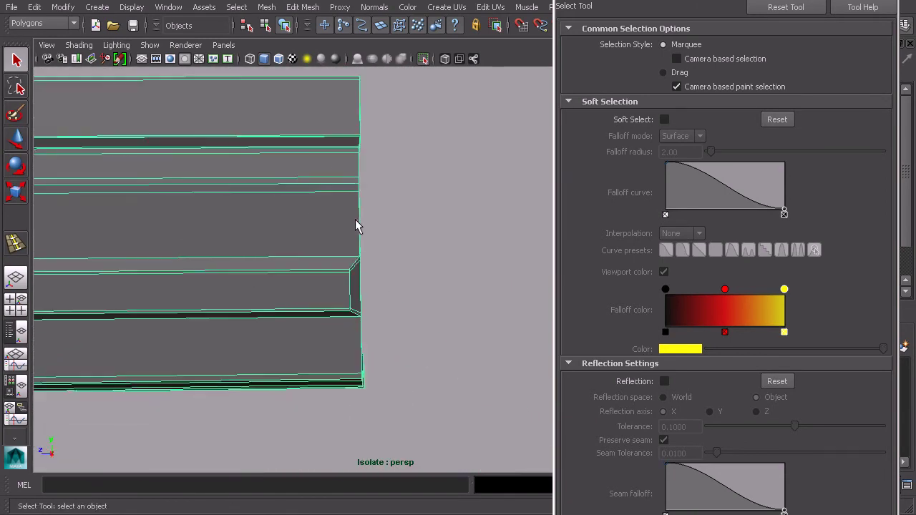
{"action": "left_click_drag", "start_coordinate": [355, 219], "coordinate": [355, 199], "text": "alt"}
{"action": "right_click_drag", "start_coordinate": [358, 180], "coordinate": [366, 161]}
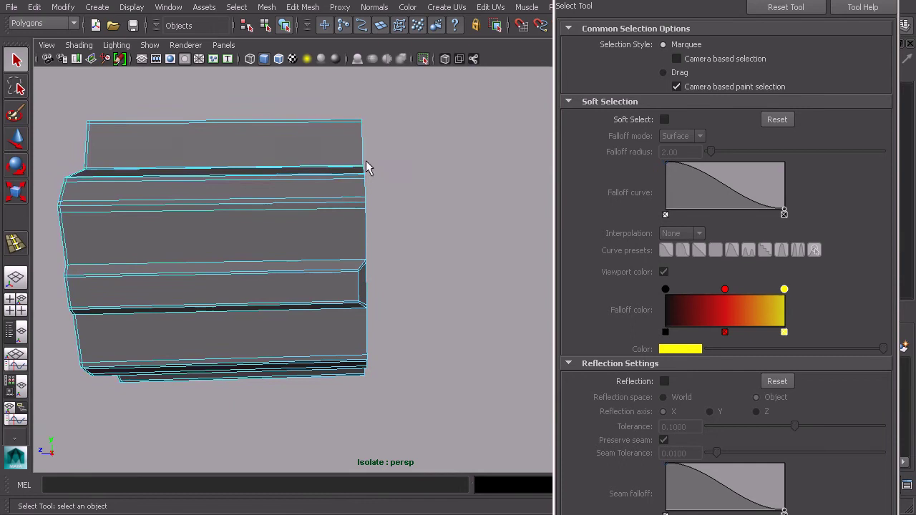
{"action": "left_click_drag", "start_coordinate": [432, 415], "coordinate": [432, 416]}
{"action": "left_click_drag", "start_coordinate": [313, 127], "coordinate": [240, 460], "text": "ctrl"}
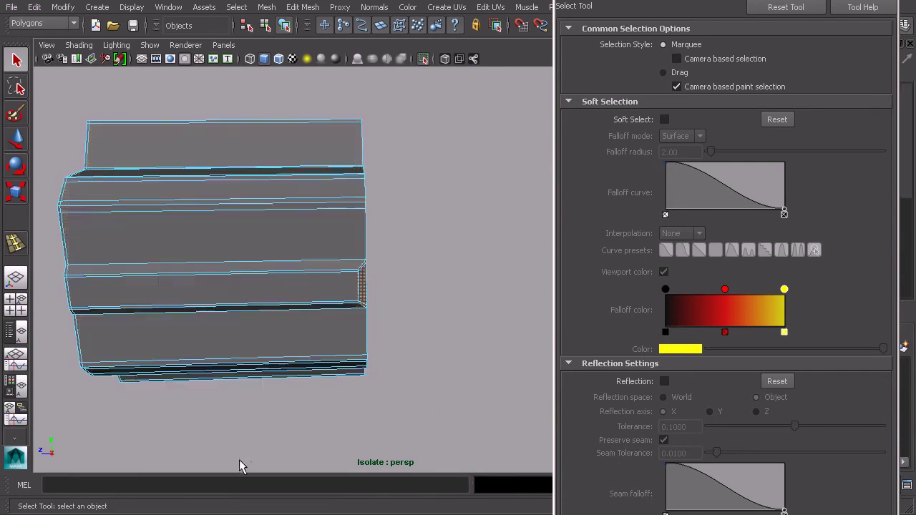
{"action": "left_click_drag", "start_coordinate": [391, 346], "coordinate": [386, 237], "text": "alt"}
{"action": "scroll", "coordinate": [308, 315], "scroll_direction": "up", "scroll_amount": 4}
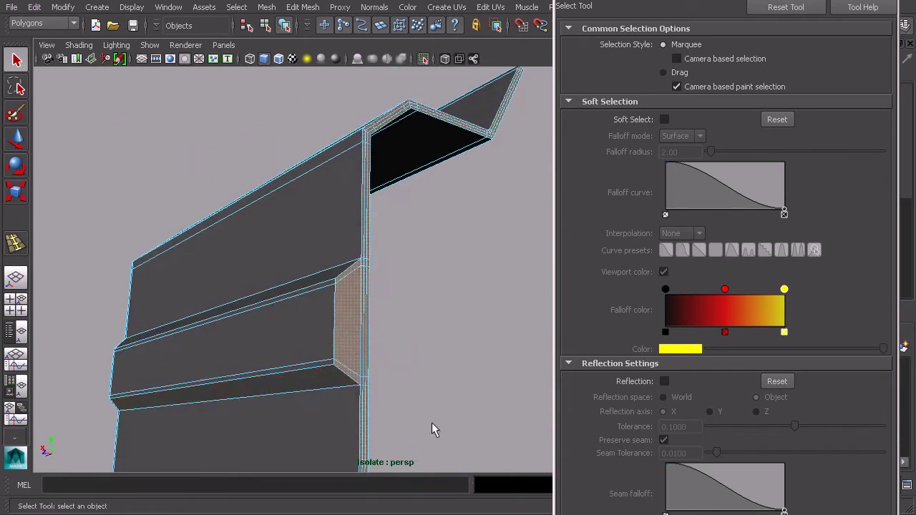
{"action": "left_click_drag", "start_coordinate": [432, 425], "coordinate": [372, 268], "text": "alt"}
{"action": "key", "text": "Delete"}
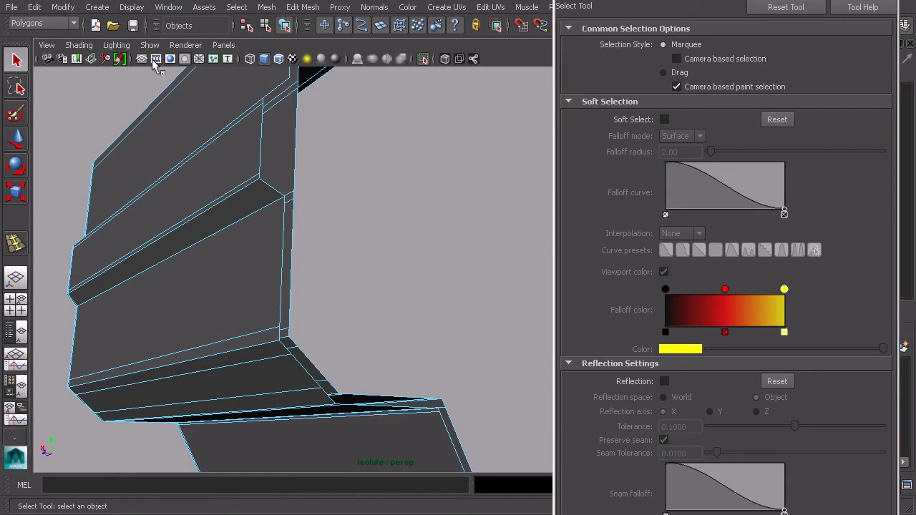
Step: Turn off the isolated view and return to object selection with the rear surface selected
{"action": "left_click", "coordinate": [79, 44]}
{"action": "left_click", "coordinate": [150, 44]}
{"action": "mouse_move", "coordinate": [178, 65]}
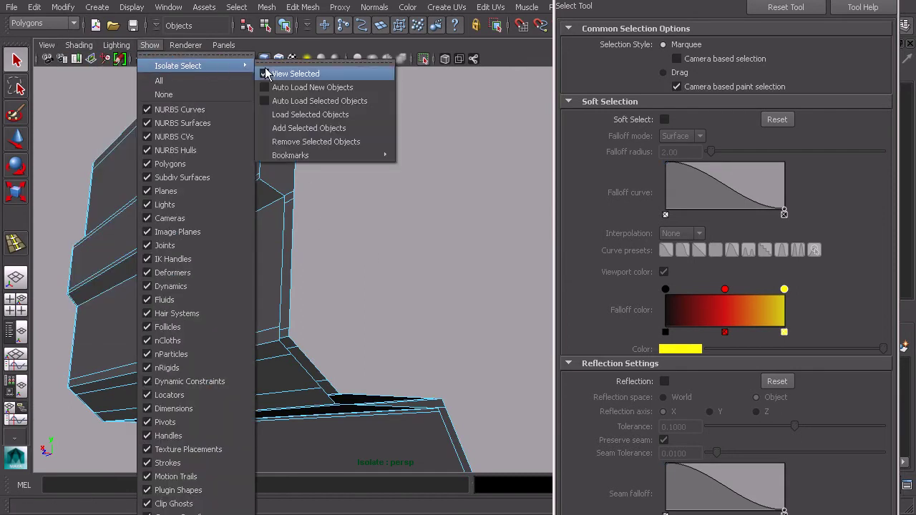
{"action": "left_click", "coordinate": [285, 73]}
{"action": "left_click_drag", "start_coordinate": [286, 81], "coordinate": [364, 208], "text": "alt"}
{"action": "scroll", "coordinate": [365, 208], "scroll_direction": "down", "scroll_amount": 4}
{"action": "middle_click_drag", "start_coordinate": [254, 193], "coordinate": [370, 224], "text": "alt"}
{"action": "left_click", "coordinate": [269, 26]}
{"action": "left_click_drag", "start_coordinate": [296, 191], "coordinate": [305, 197], "text": "alt"}
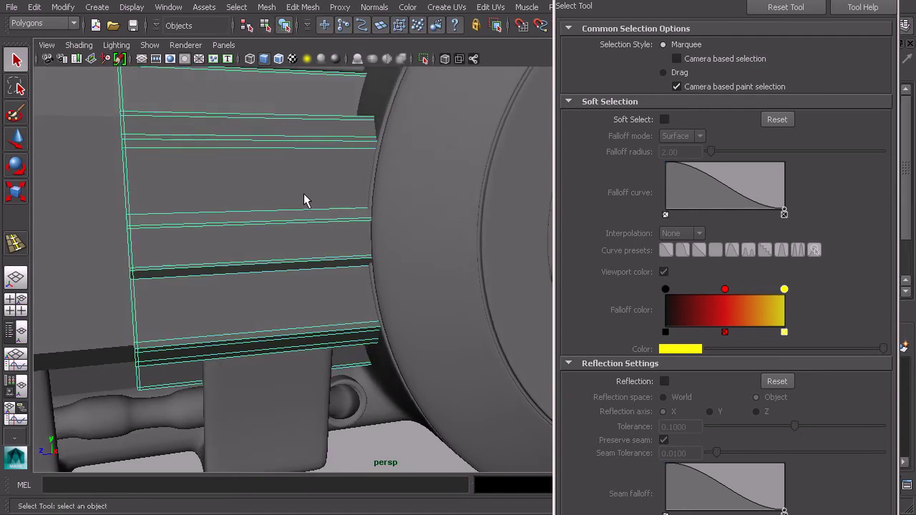
Step: Turn on the smooth preview of the rear surface and inspect how it meets the barrel and the round body
{"action": "key", "text": "3"}
{"action": "scroll", "coordinate": [364, 230], "scroll_direction": "down", "scroll_amount": 4}
{"action": "left_click", "coordinate": [379, 354]}
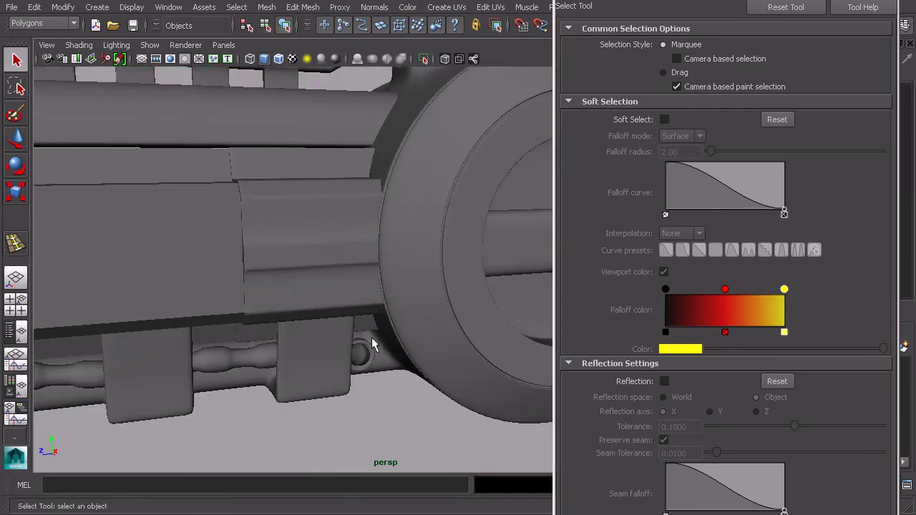
{"action": "left_click_drag", "start_coordinate": [364, 328], "coordinate": [461, 305], "text": "alt"}
{"action": "left_click", "coordinate": [407, 279]}
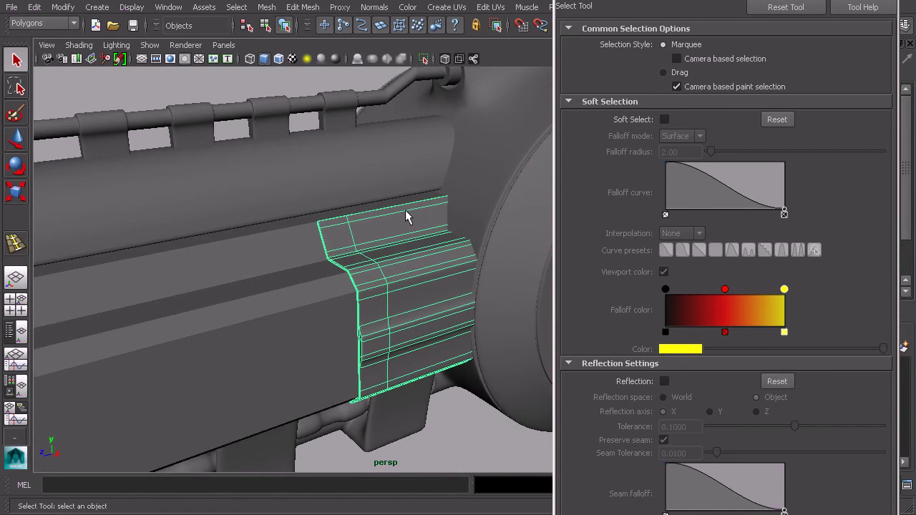
{"action": "left_click", "coordinate": [445, 422]}
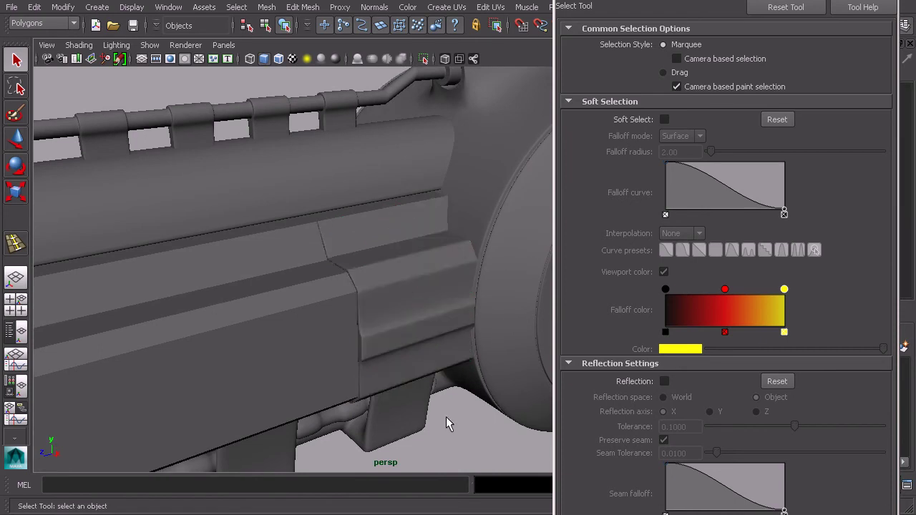
{"action": "left_click_drag", "start_coordinate": [445, 422], "coordinate": [420, 285], "text": "alt"}
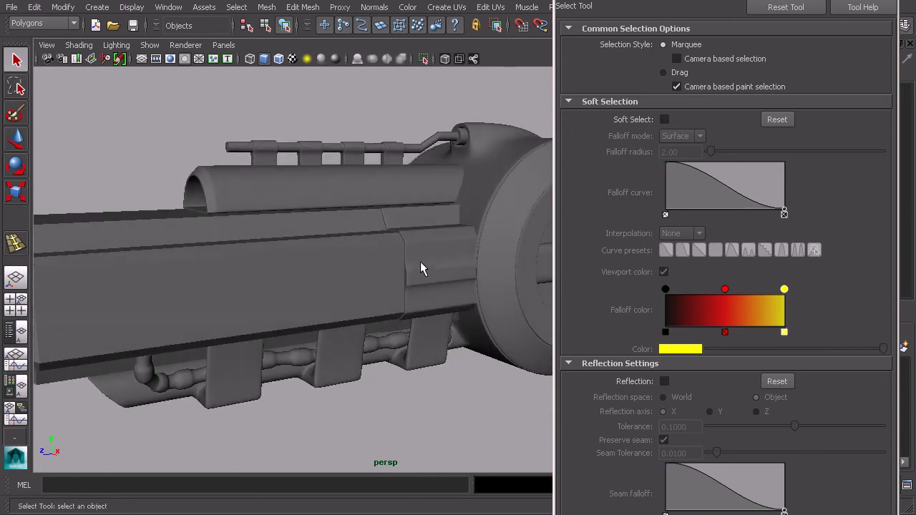
{"action": "left_click_drag", "start_coordinate": [218, 281], "coordinate": [420, 251], "text": "alt"}
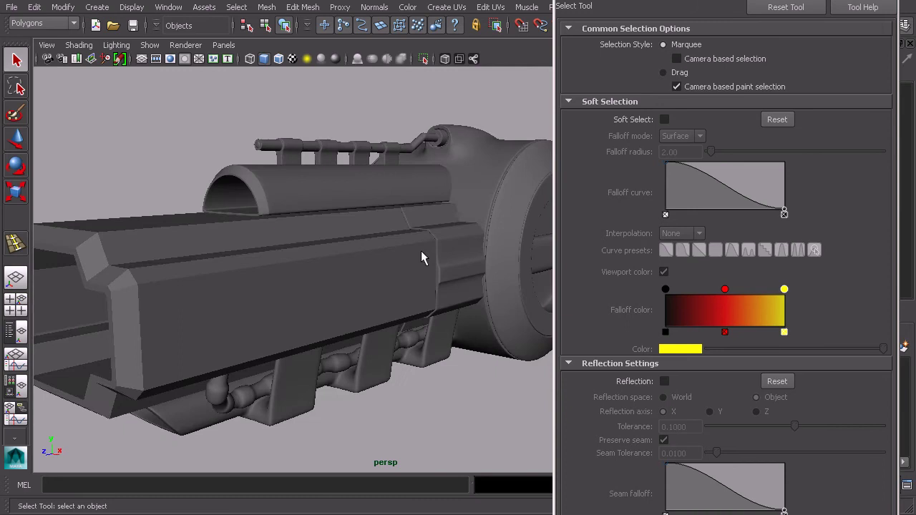
{"action": "left_click_drag", "start_coordinate": [377, 289], "coordinate": [446, 271], "text": "alt"}
Step: Delete the construction history of the rear surface and close the tool settings
{"action": "left_click", "coordinate": [414, 295]}
{"action": "left_click", "coordinate": [887, 1]}
{"action": "right_click_drag", "start_coordinate": [446, 272], "coordinate": [487, 275], "text": "alt"}
{"action": "left_click", "coordinate": [38, 8]}
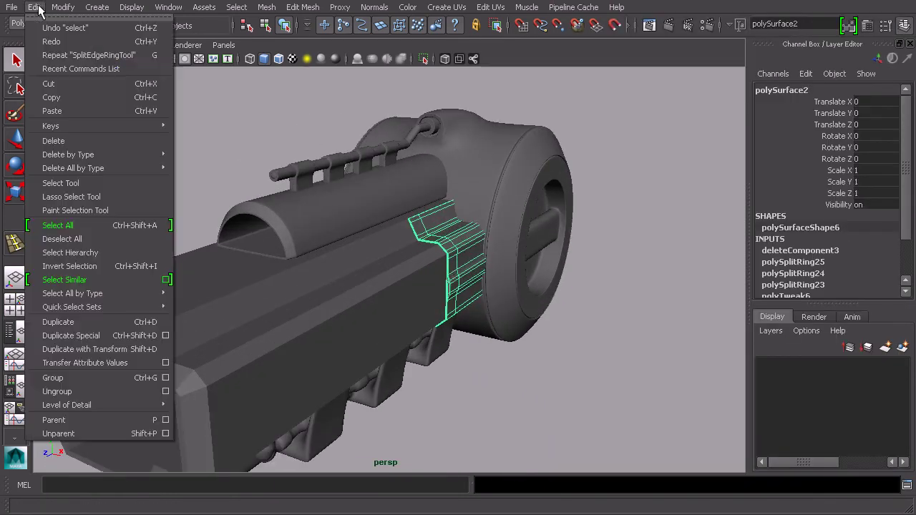
{"action": "mouse_move", "coordinate": [138, 154]}
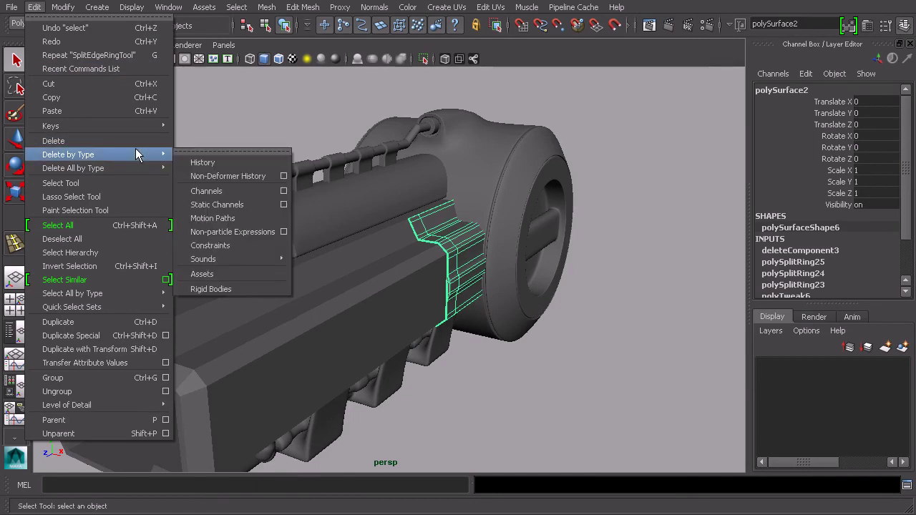
{"action": "left_click", "coordinate": [203, 162]}
Step: Duplicate the rear surface, group the copy and set the group's Scale X to -1 to mirror it to the other side
{"action": "left_click_drag", "start_coordinate": [303, 218], "coordinate": [377, 284], "text": "alt"}
{"action": "key", "text": "ctrl+g"}
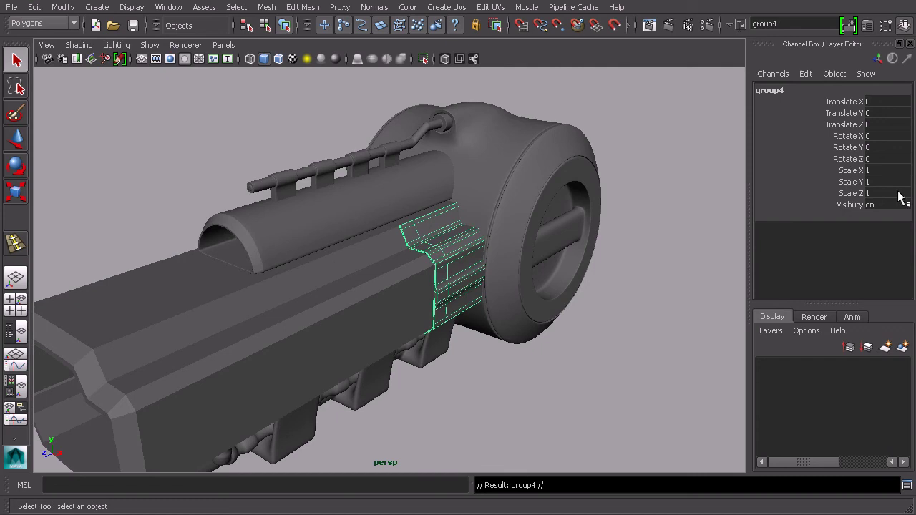
{"action": "type", "text": "1"}
{"action": "key", "text": "Return"}
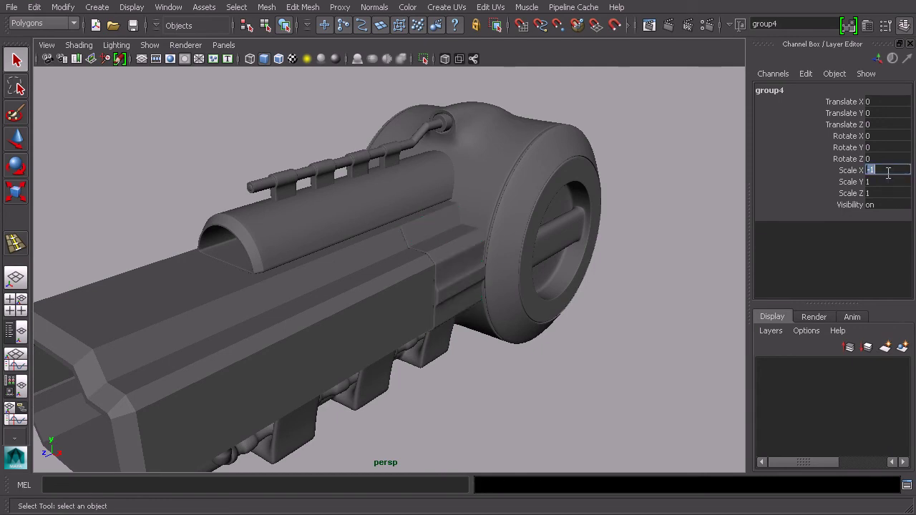
{"action": "left_click_drag", "start_coordinate": [429, 215], "coordinate": [717, 210], "text": "alt"}
Step: Freeze the transformations of the mirrored group and clear the selection
{"action": "left_click", "coordinate": [64, 8]}
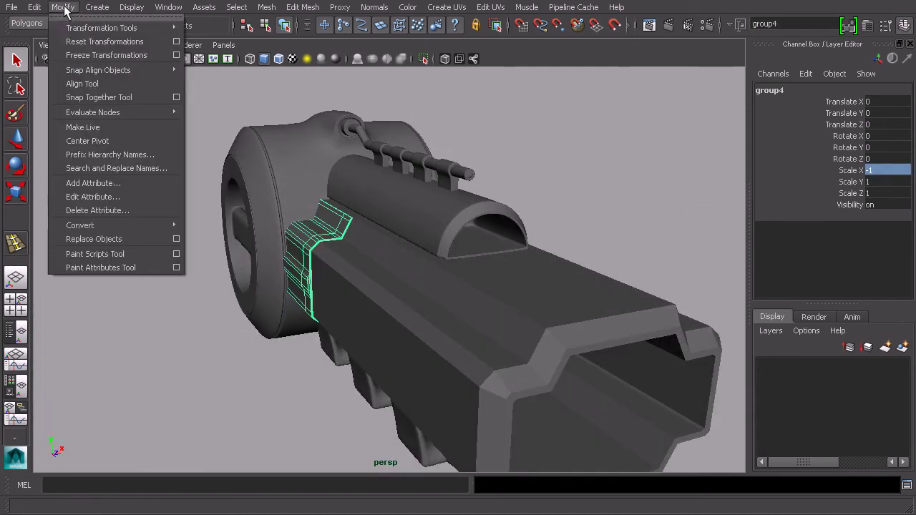
{"action": "left_click", "coordinate": [101, 55]}
{"action": "left_click_drag", "start_coordinate": [561, 183], "coordinate": [509, 213], "text": "alt"}
{"action": "left_click", "coordinate": [605, 188]}
{"action": "right_click_drag", "start_coordinate": [510, 213], "coordinate": [417, 292], "text": "alt"}
{"action": "left_click_drag", "start_coordinate": [420, 304], "coordinate": [412, 308], "text": "alt"}
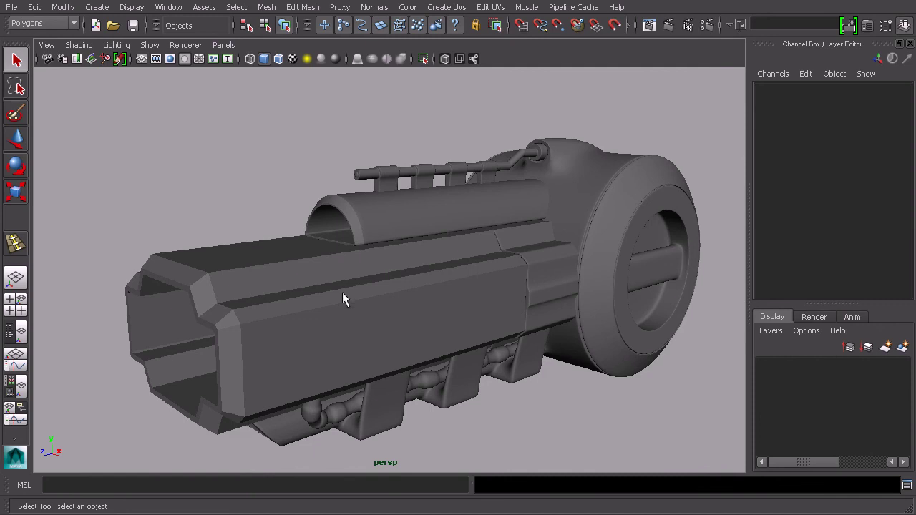
Step: Delete the rounded cap faces of the small cylinder inside the barrel, leaving an open tube
{"action": "left_click_drag", "start_coordinate": [341, 292], "coordinate": [315, 327], "text": "alt"}
{"action": "left_click", "coordinate": [253, 337]}
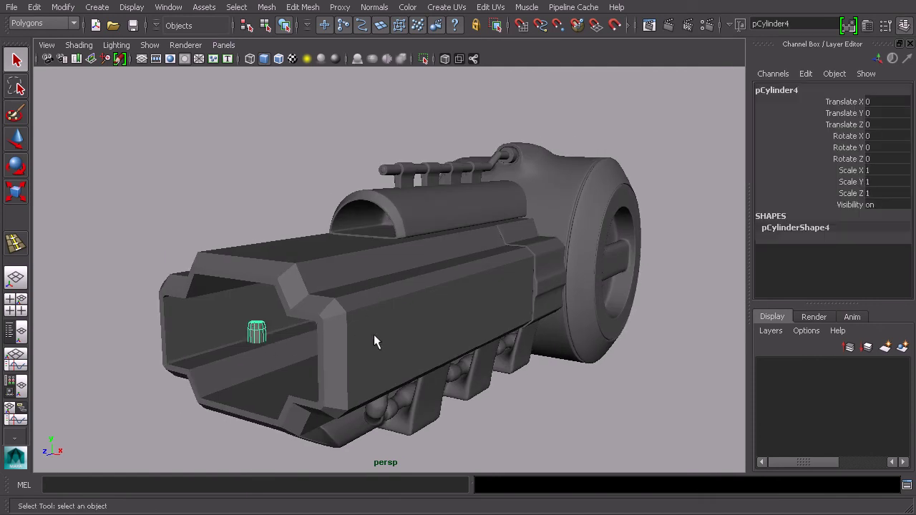
{"action": "left_click_drag", "start_coordinate": [374, 341], "coordinate": [476, 290], "text": "alt"}
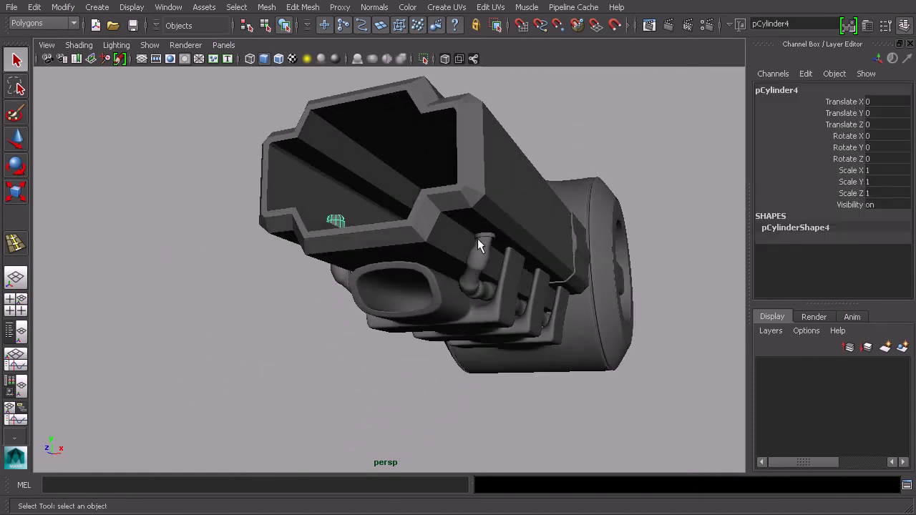
{"action": "left_click_drag", "start_coordinate": [487, 233], "coordinate": [556, 260], "text": "alt"}
{"action": "right_click_drag", "start_coordinate": [556, 259], "coordinate": [669, 311], "text": "alt"}
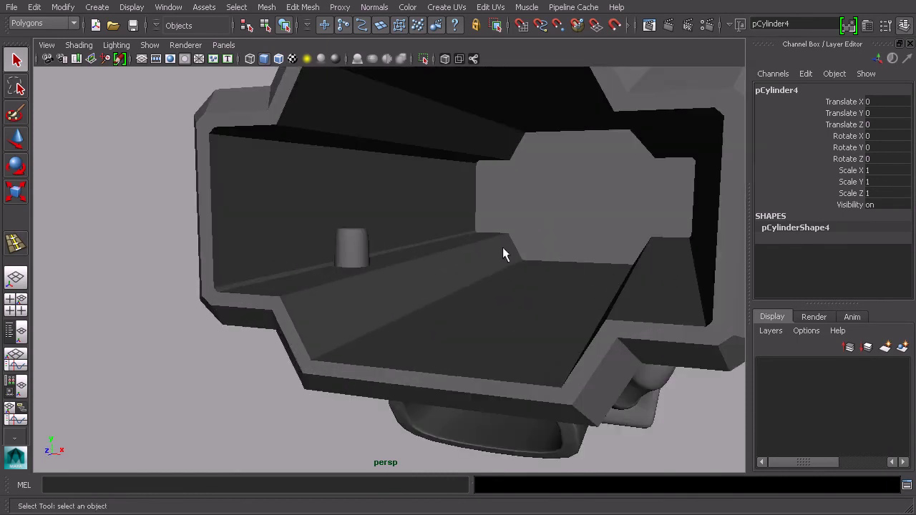
{"action": "left_click_drag", "start_coordinate": [356, 247], "coordinate": [386, 268], "text": "alt"}
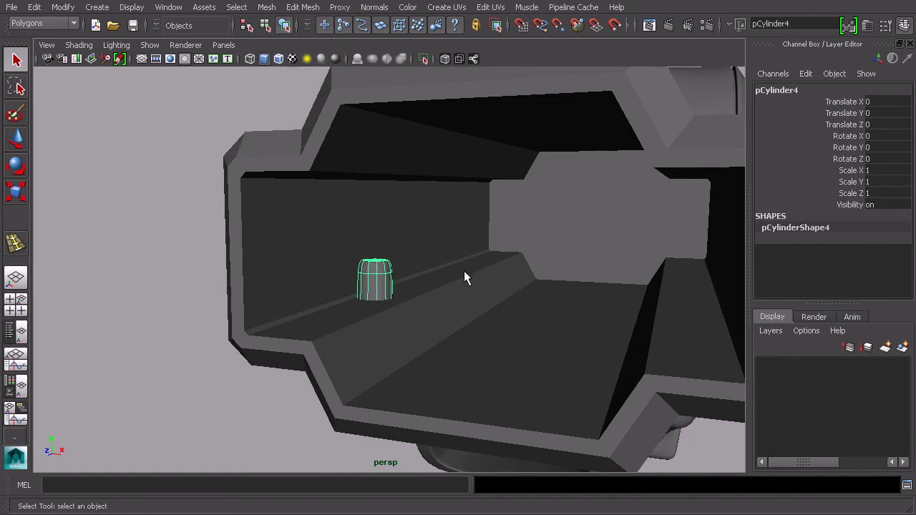
{"action": "left_click_drag", "start_coordinate": [464, 272], "coordinate": [474, 286], "text": "alt"}
{"action": "scroll", "coordinate": [425, 293], "scroll_direction": "up", "scroll_amount": 3}
{"action": "right_click_drag", "start_coordinate": [413, 301], "coordinate": [390, 283]}
{"action": "left_click_drag", "start_coordinate": [481, 282], "coordinate": [483, 285]}
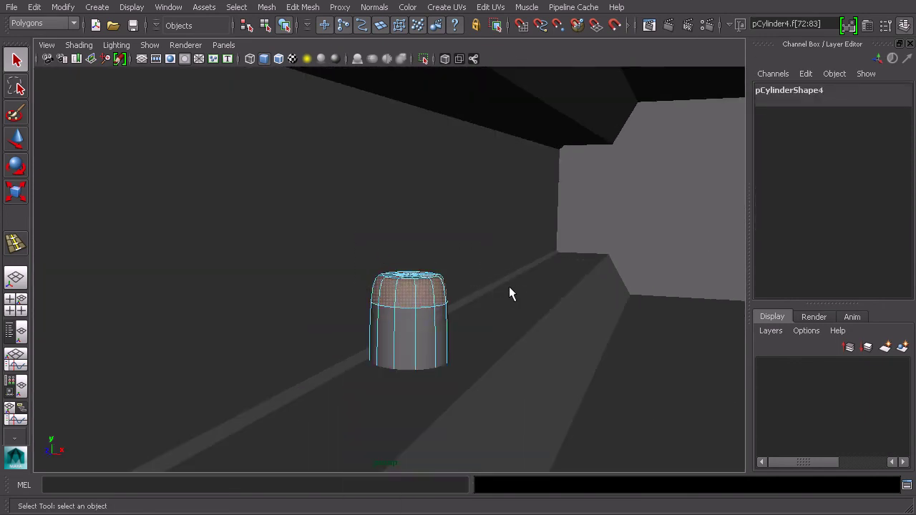
Step: Move the small cylinder's upper ring of vertices down the Y axis until the tube is only a thin ring
{"action": "right_click_drag", "start_coordinate": [408, 303], "coordinate": [348, 265]}
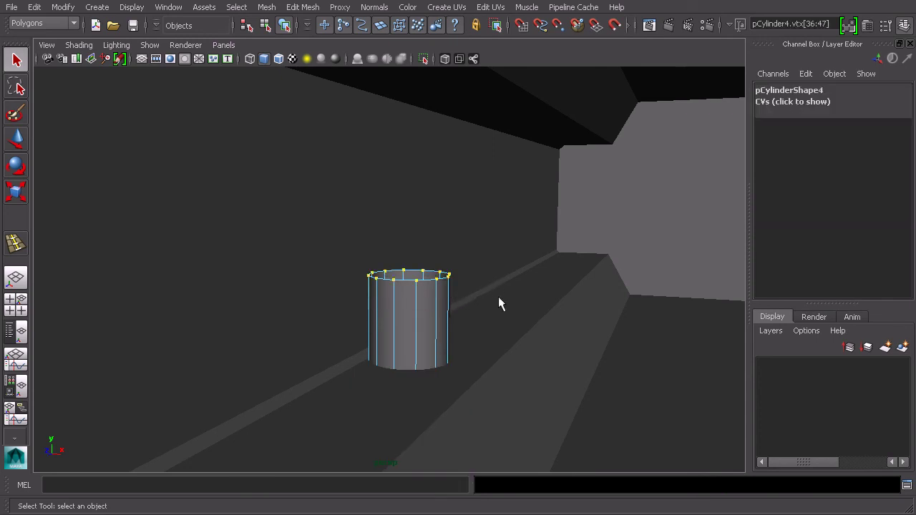
{"action": "key", "text": "w"}
{"action": "left_click_drag", "start_coordinate": [411, 224], "coordinate": [408, 306]}
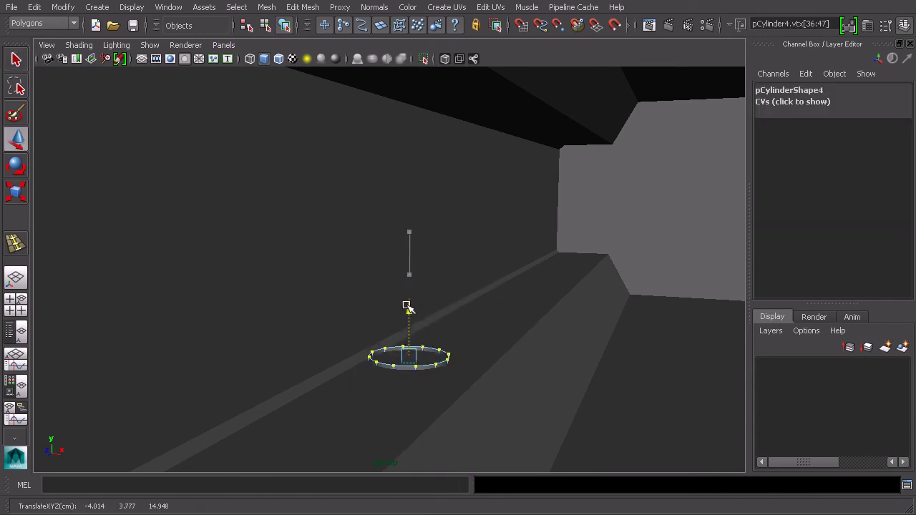
{"action": "scroll", "coordinate": [473, 287], "scroll_direction": "down", "scroll_amount": 5}
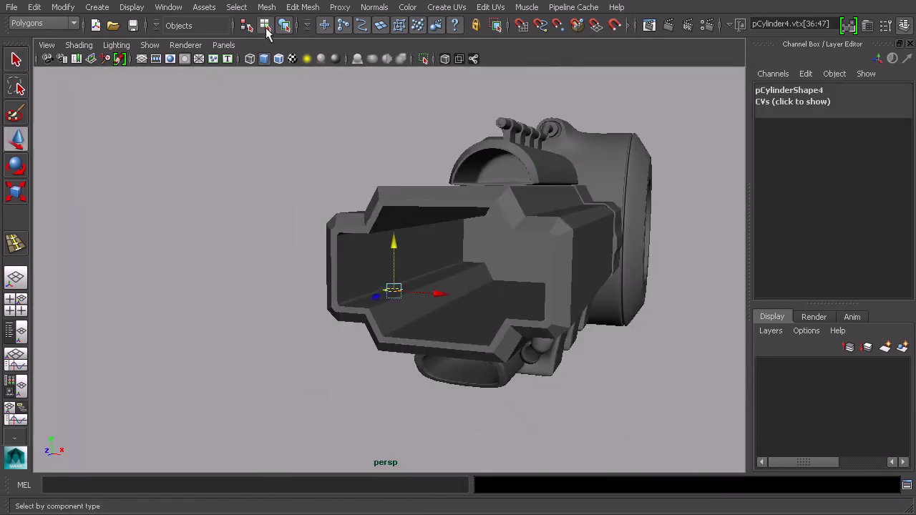
Step: Leave vertex editing of the small cylinder, return to whole-object selection and clear the selection
{"action": "left_click", "coordinate": [266, 25]}
{"action": "left_click", "coordinate": [284, 26]}
{"action": "left_click_drag", "start_coordinate": [390, 300], "coordinate": [423, 169], "text": "alt"}
{"action": "left_click", "coordinate": [362, 219]}
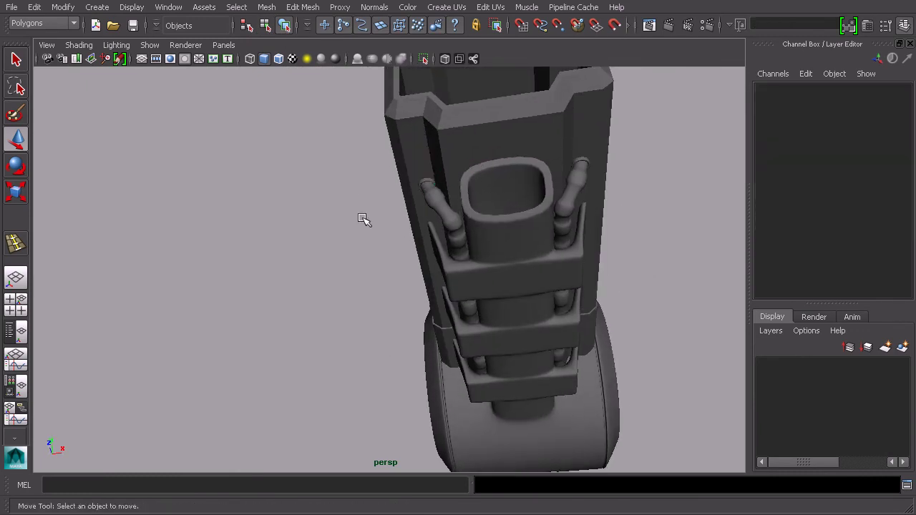
Step: Examine the assembled barrel from the front and side, checking its outer shell, rear section and underside brackets
{"action": "left_click_drag", "start_coordinate": [362, 218], "coordinate": [476, 291], "text": "alt"}
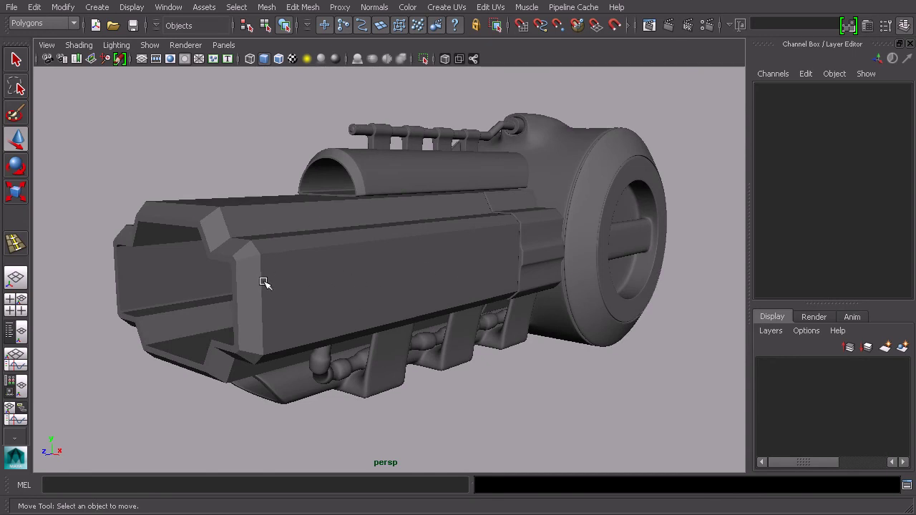
{"action": "left_click", "coordinate": [326, 276]}
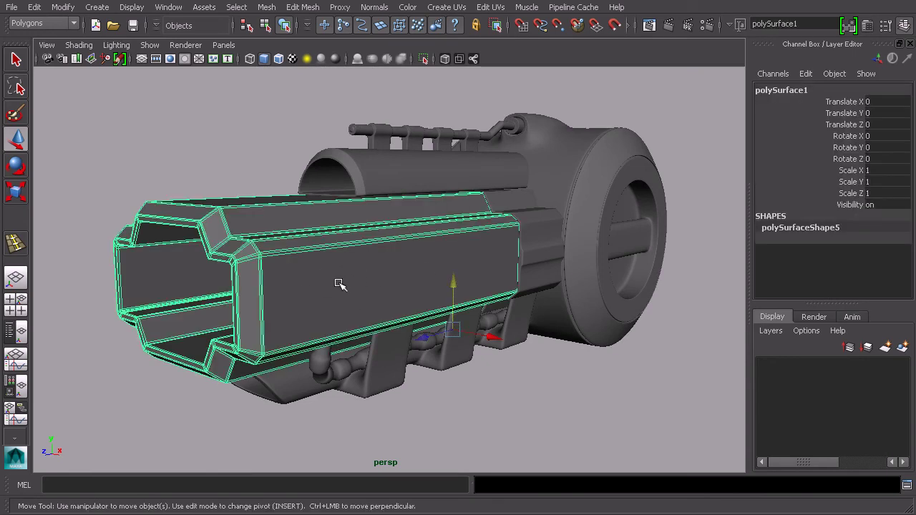
{"action": "left_click", "coordinate": [548, 377]}
{"action": "left_click_drag", "start_coordinate": [361, 289], "coordinate": [244, 280], "text": "alt"}
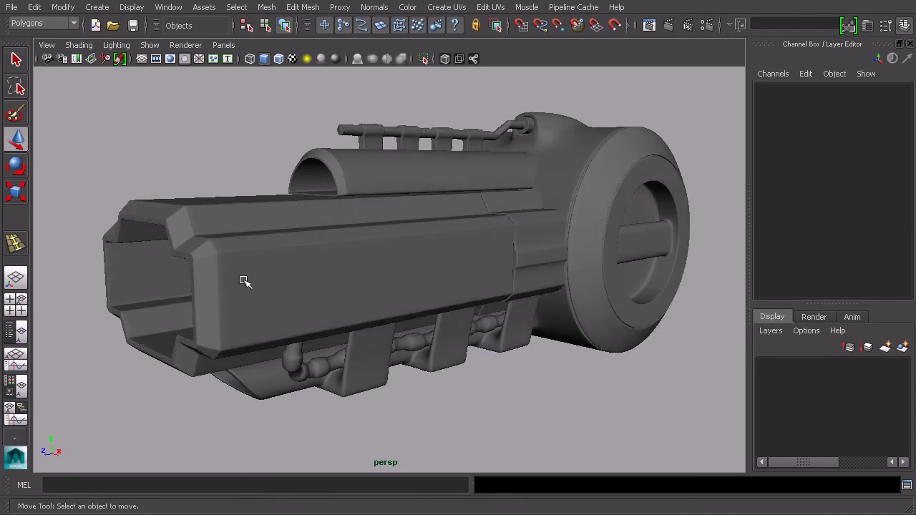
{"action": "left_click_drag", "start_coordinate": [400, 268], "coordinate": [414, 269], "text": "alt"}
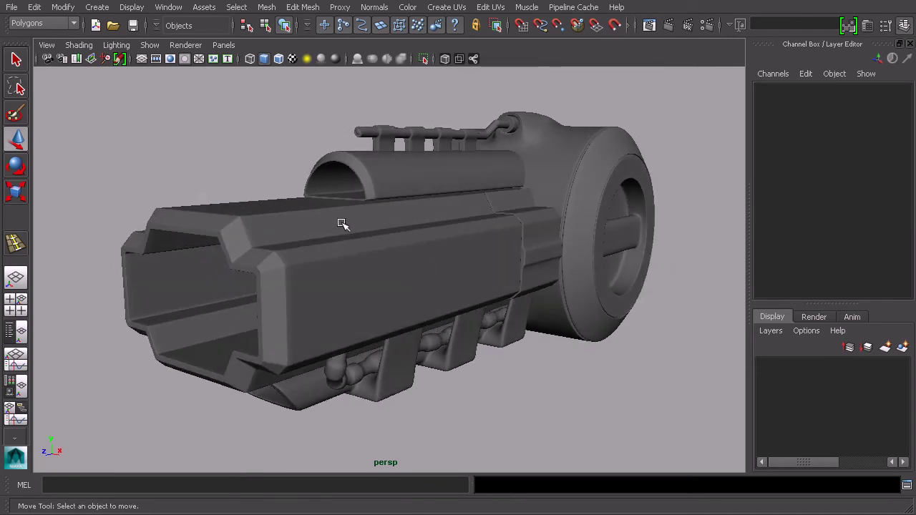
{"action": "left_click_drag", "start_coordinate": [371, 252], "coordinate": [354, 259], "text": "alt"}
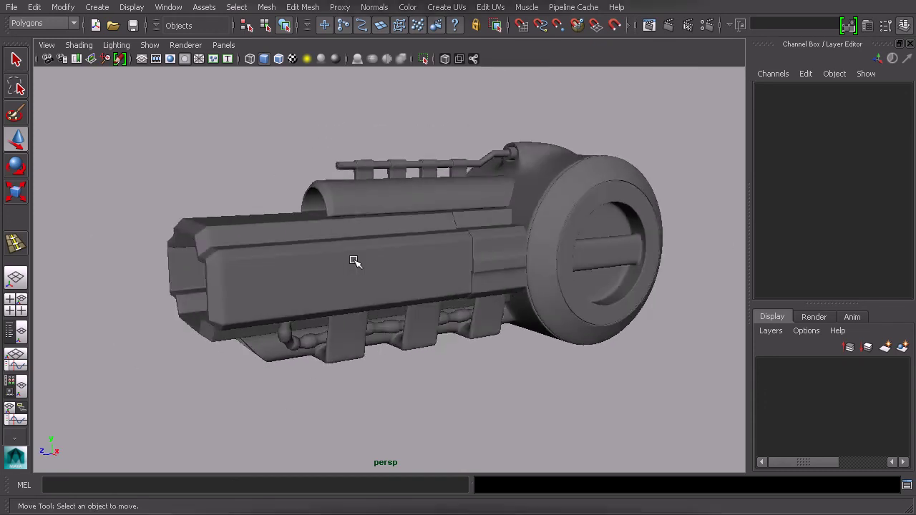